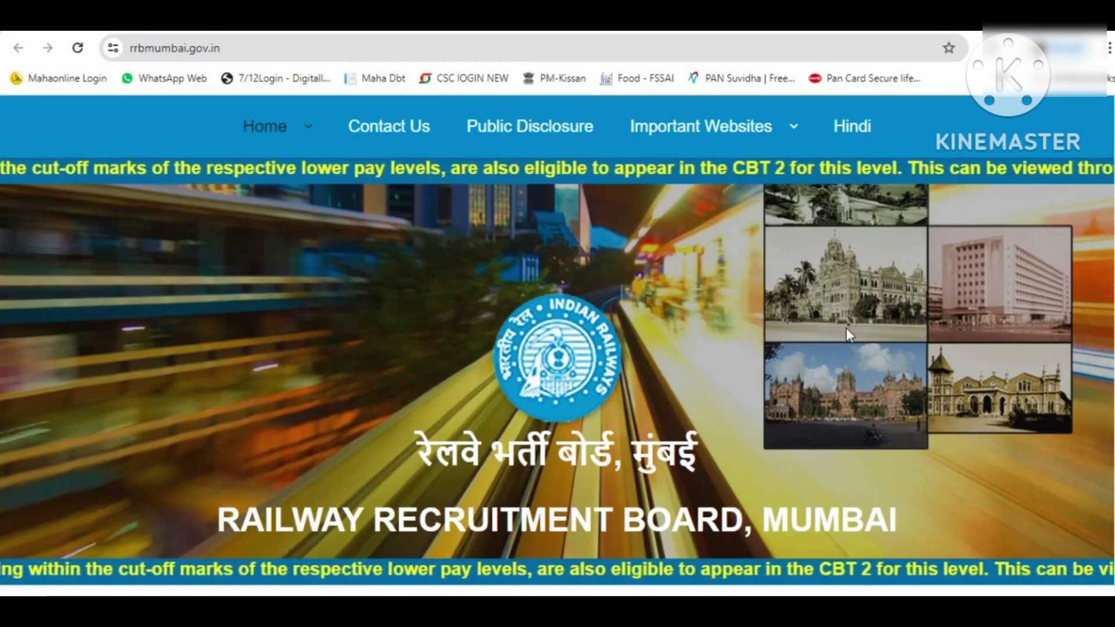
Open the CEN 01/2024 RPF (Sub-Inspectors) page from the Central Employment Notice list.
scroll(846, 329, down, 4)
scroll(847, 331, down, 3)
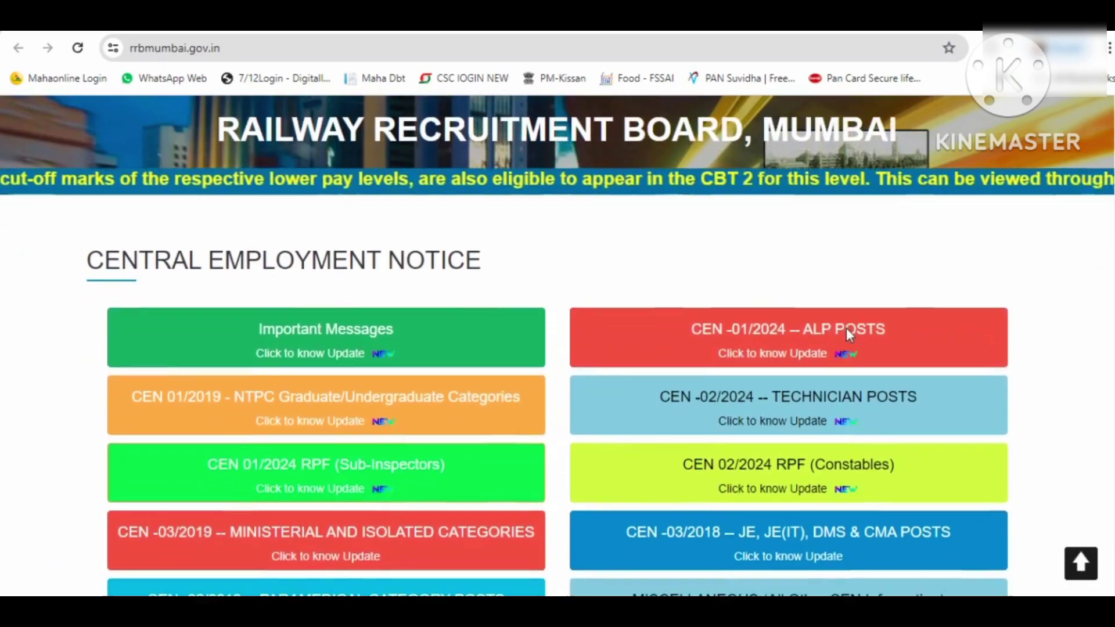
scroll(845, 329, down, 1)
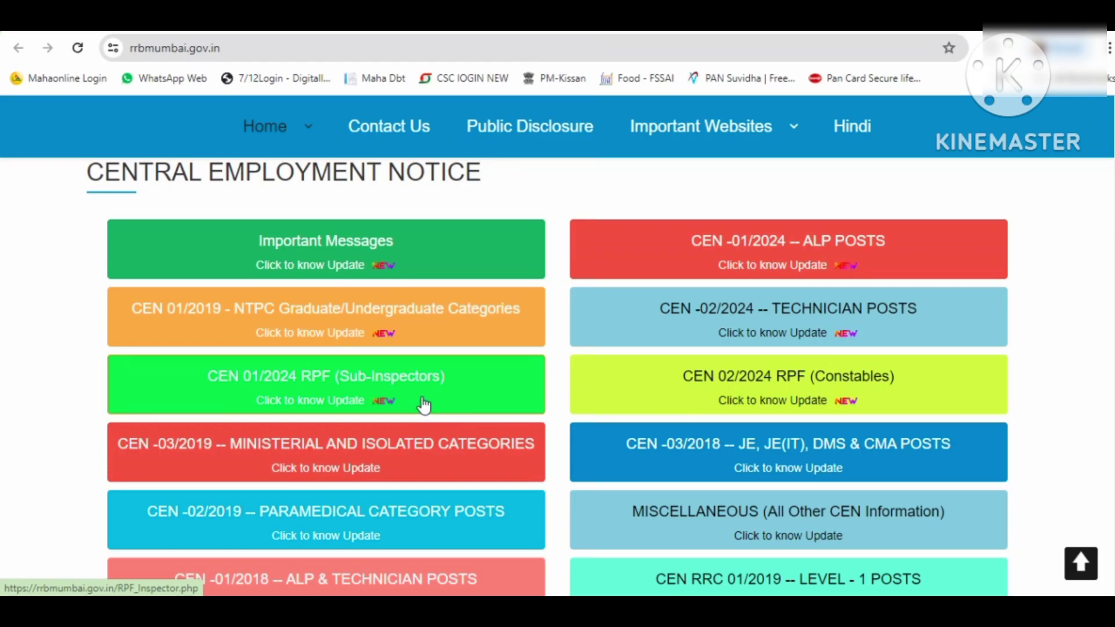
click(336, 373)
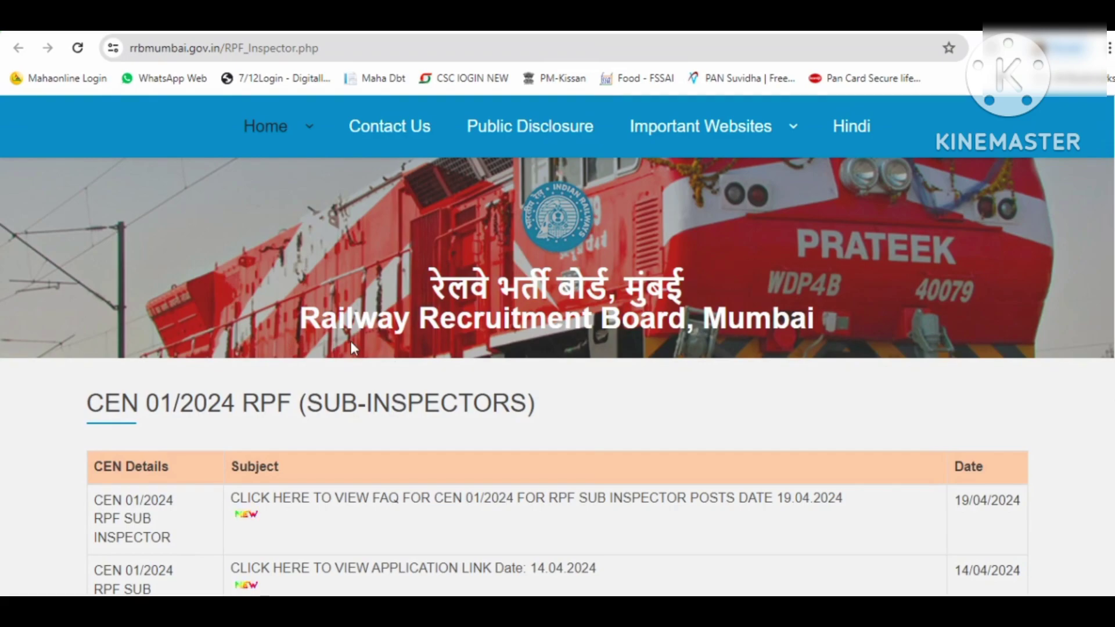
Open the application link dated 14.04.2024 for the CEN 01/2024 RPF Sub-Inspector posts.
scroll(354, 347, down, 2)
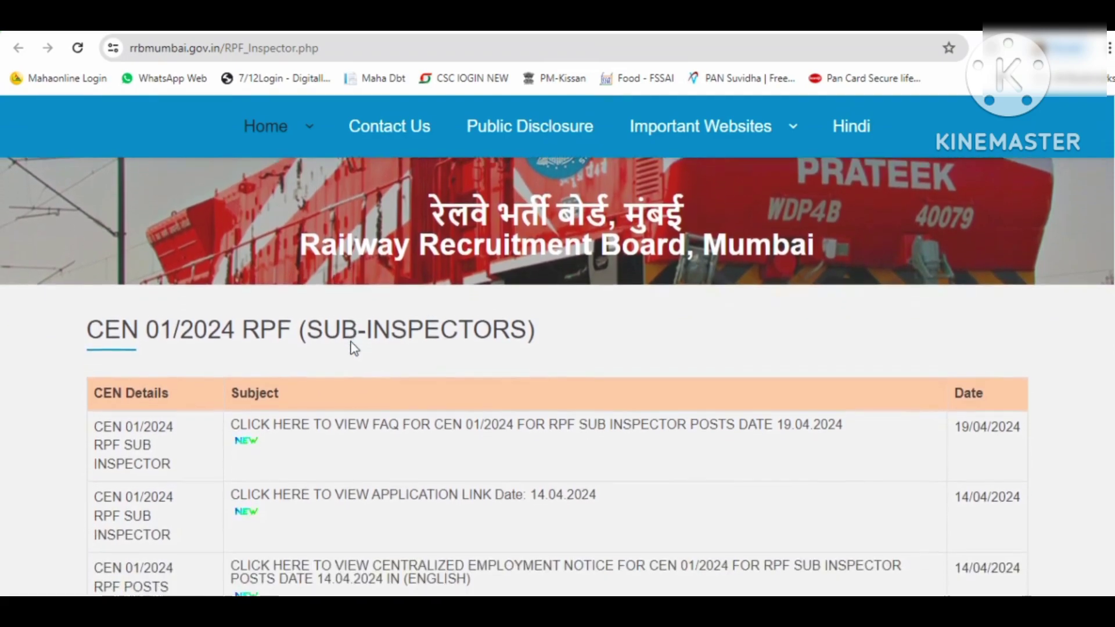
scroll(353, 347, down, 2)
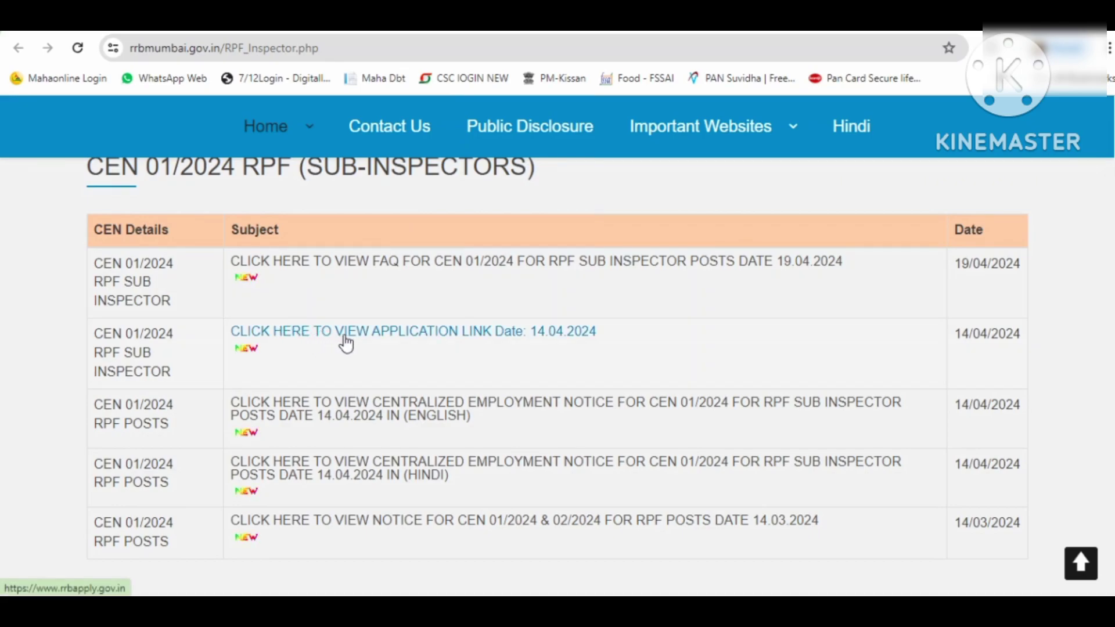
click(344, 336)
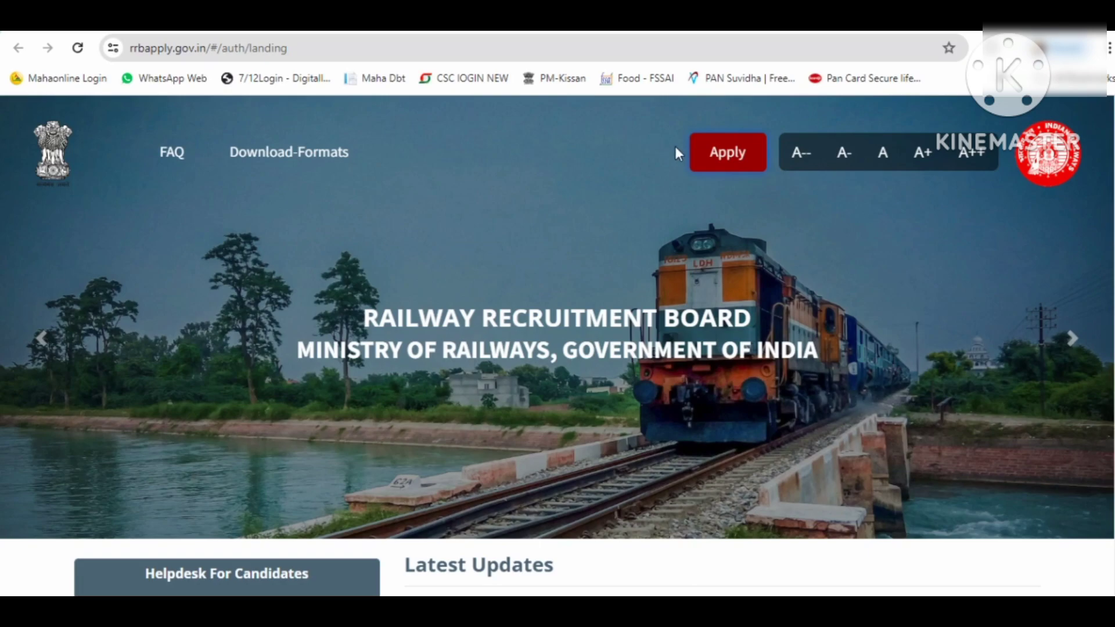
Open the form for creating a new applicant account and dismiss the note for already registered candidates.
click(701, 155)
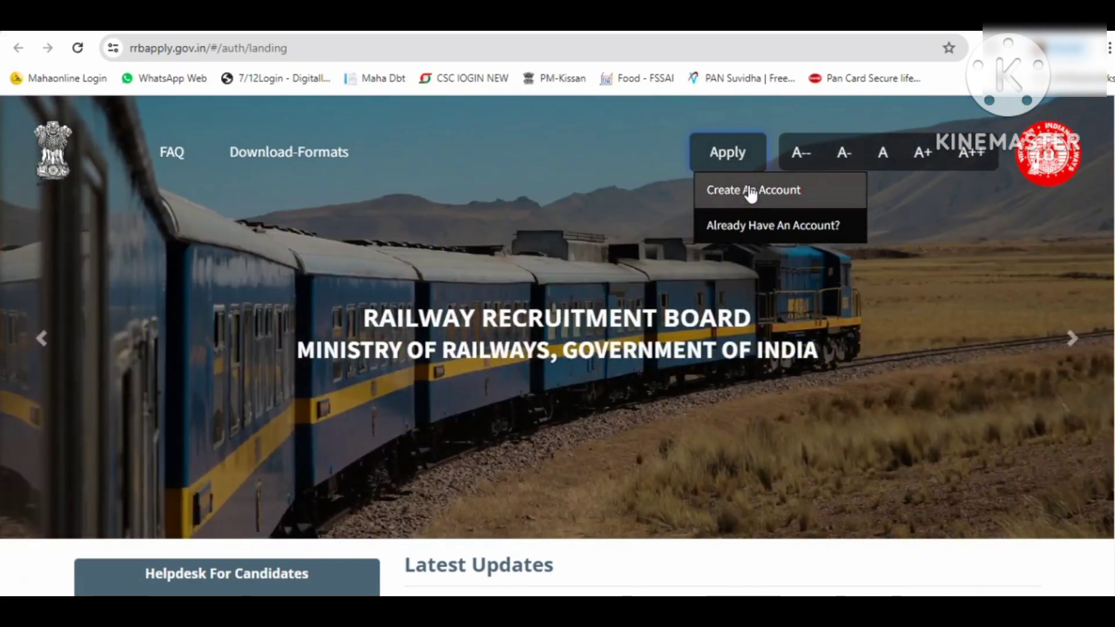
click(750, 195)
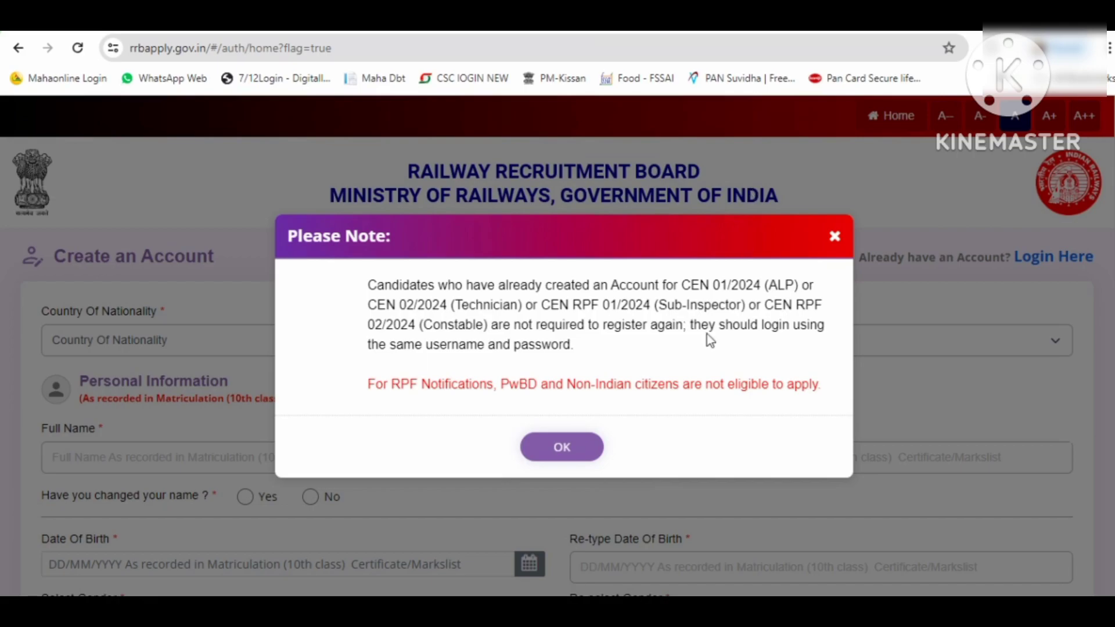
click(555, 449)
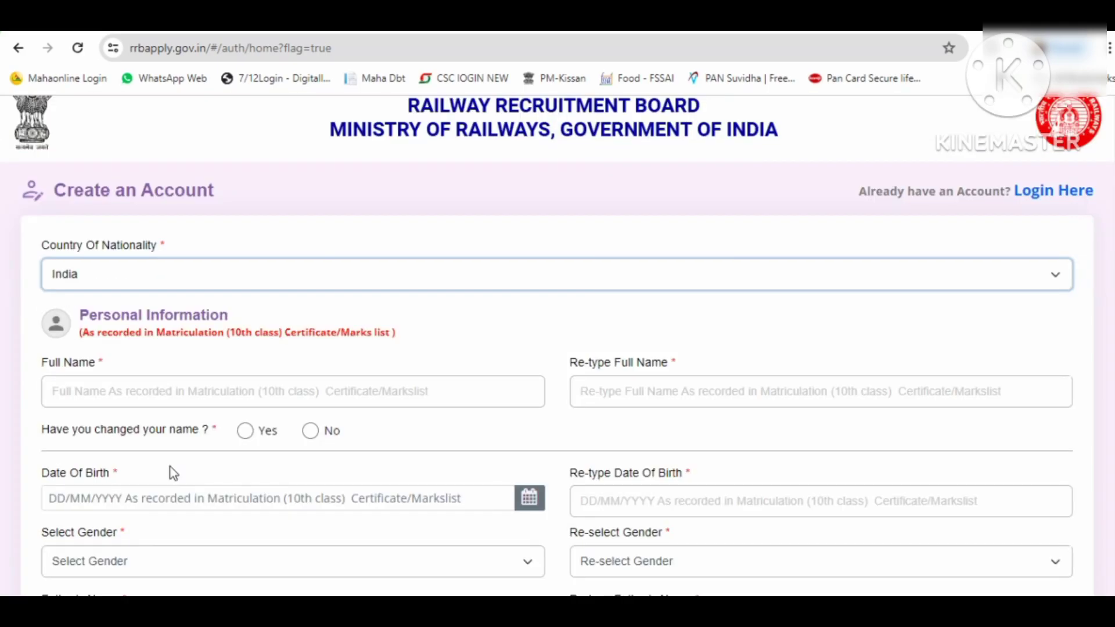
Set the country of nationality to India and look through the personal, Aadhaar and contact fields of the account form.
click(260, 289)
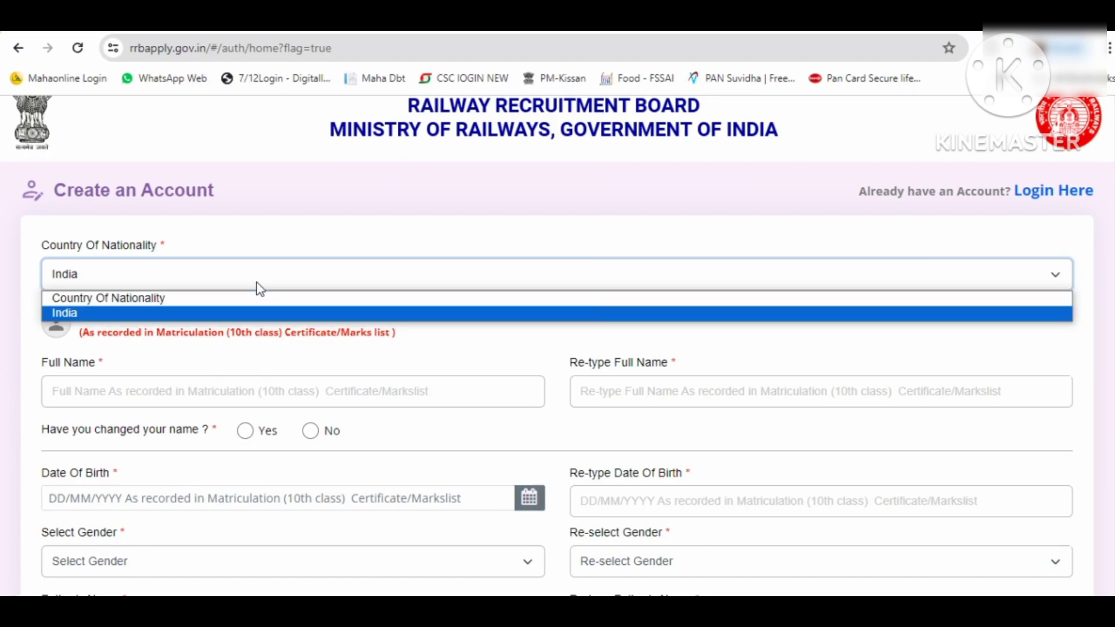
click(298, 350)
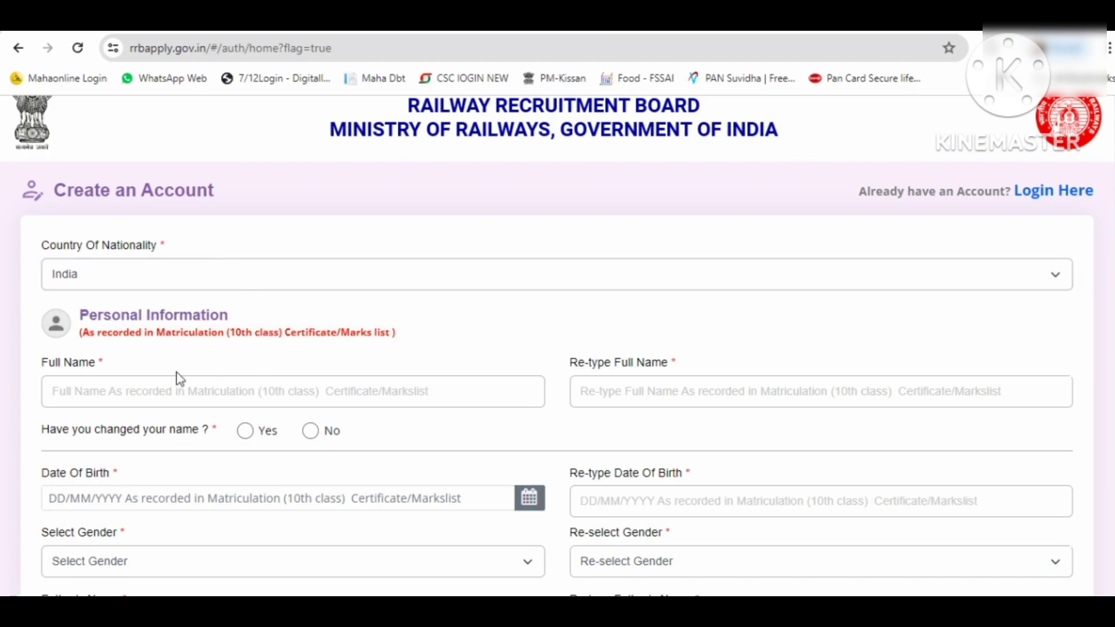
scroll(181, 379, up, 1)
scroll(180, 379, down, 4)
scroll(180, 379, down, 3)
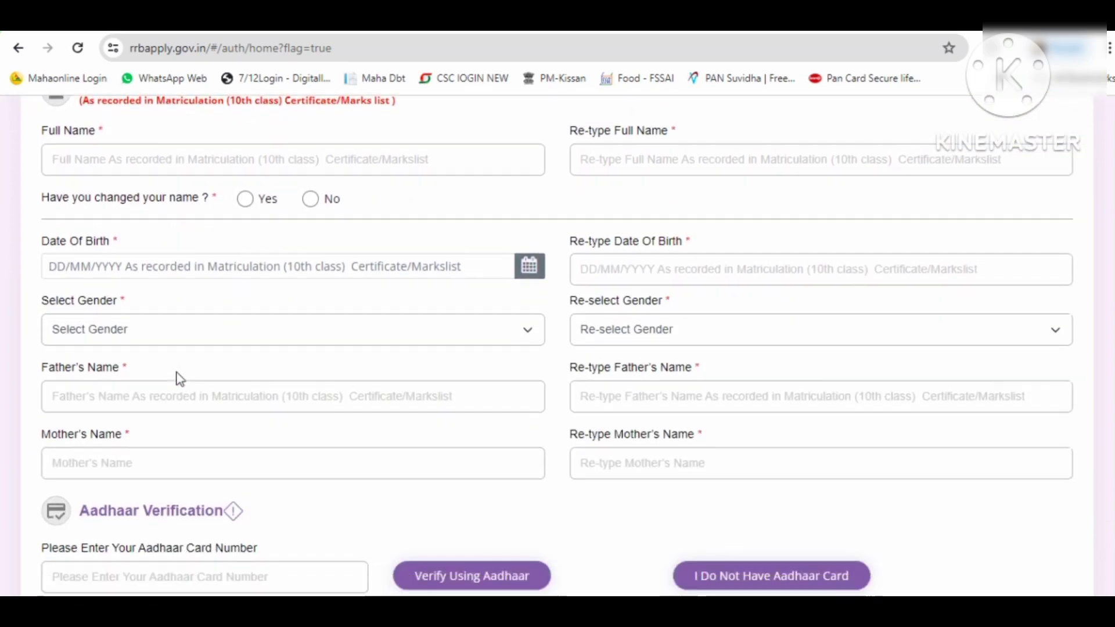
scroll(180, 379, down, 1)
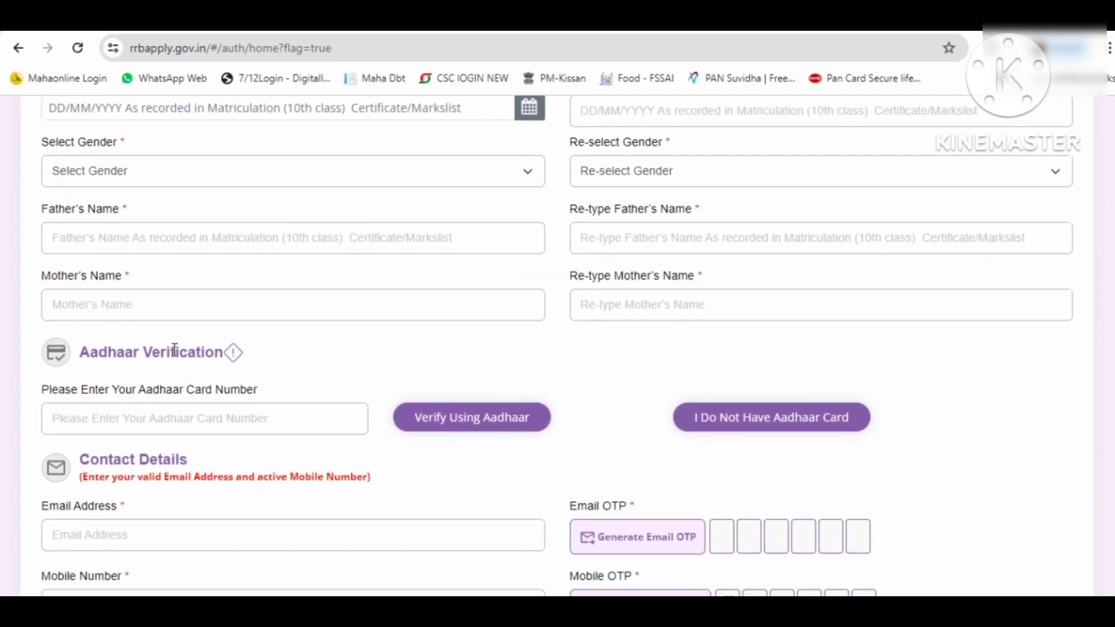
scroll(161, 264, down, 5)
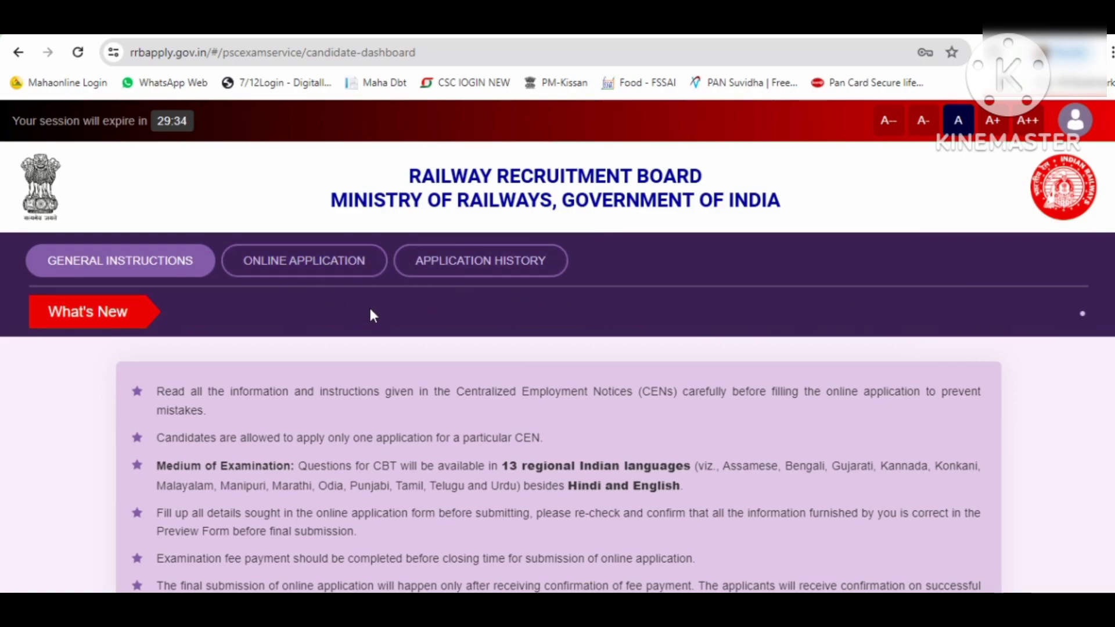
Read the general instructions on the candidate dashboard and proceed to the online application section.
scroll(745, 415, down, 1)
scroll(745, 414, down, 3)
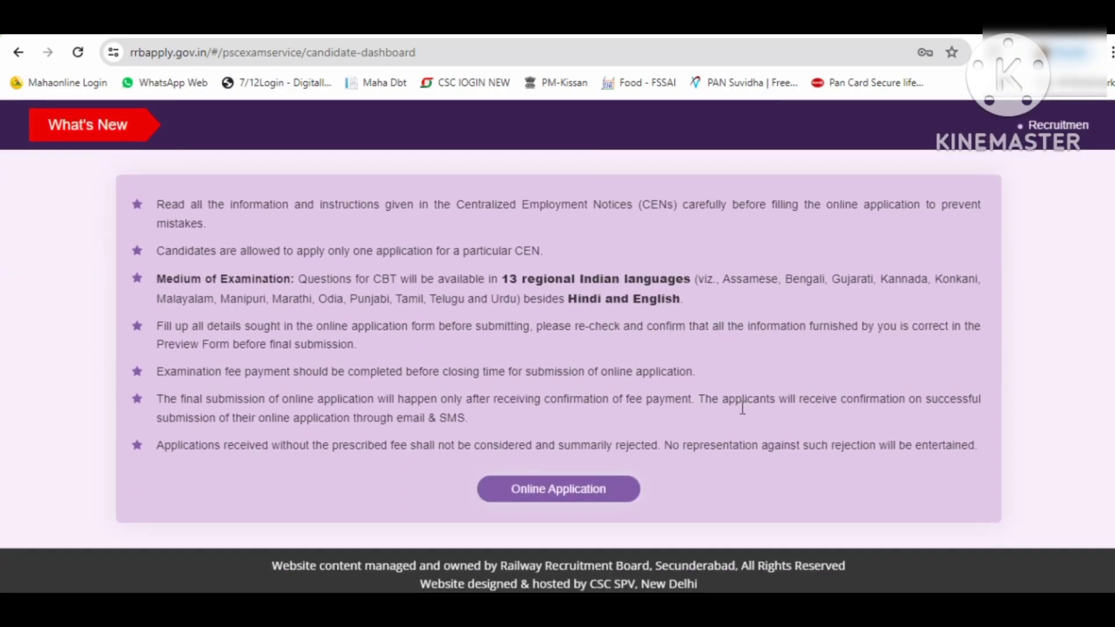
click(561, 501)
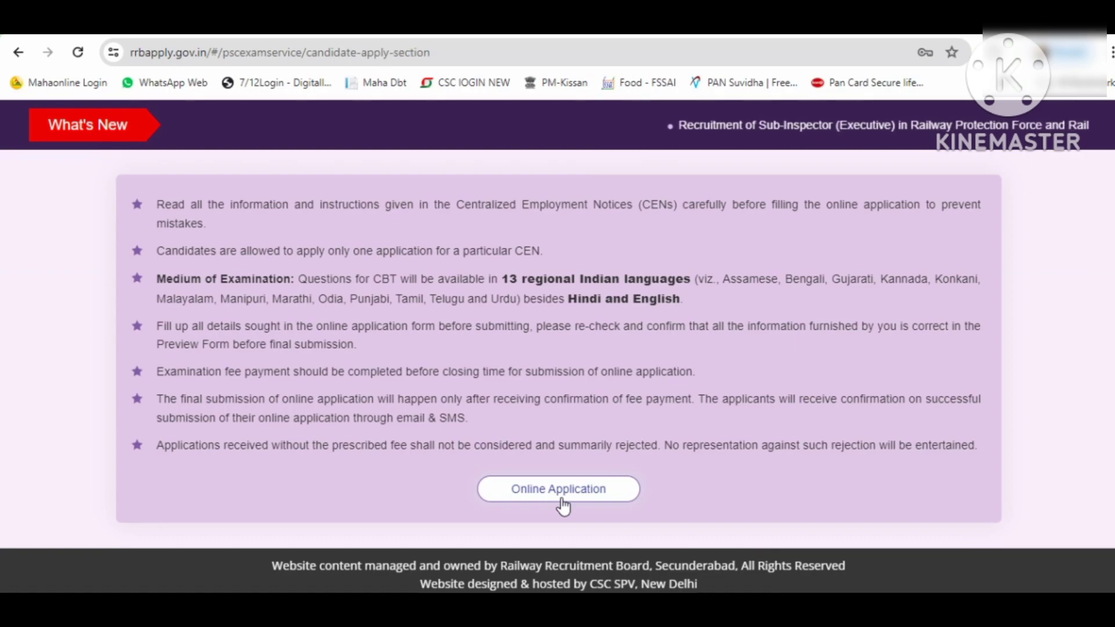
Declare no current debarment for the CEN RPF 01/2024 Sub-Inspector (Executive) notice and proceed to its personal details form, dismissing the saved-data notice.
scroll(543, 425, down, 3)
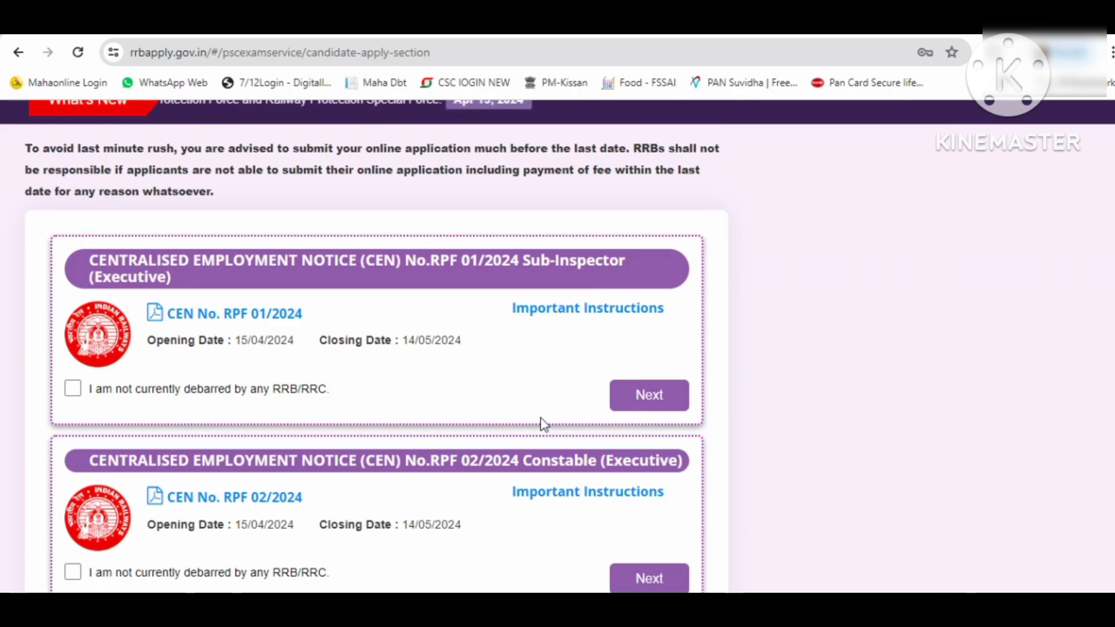
scroll(544, 424, down, 2)
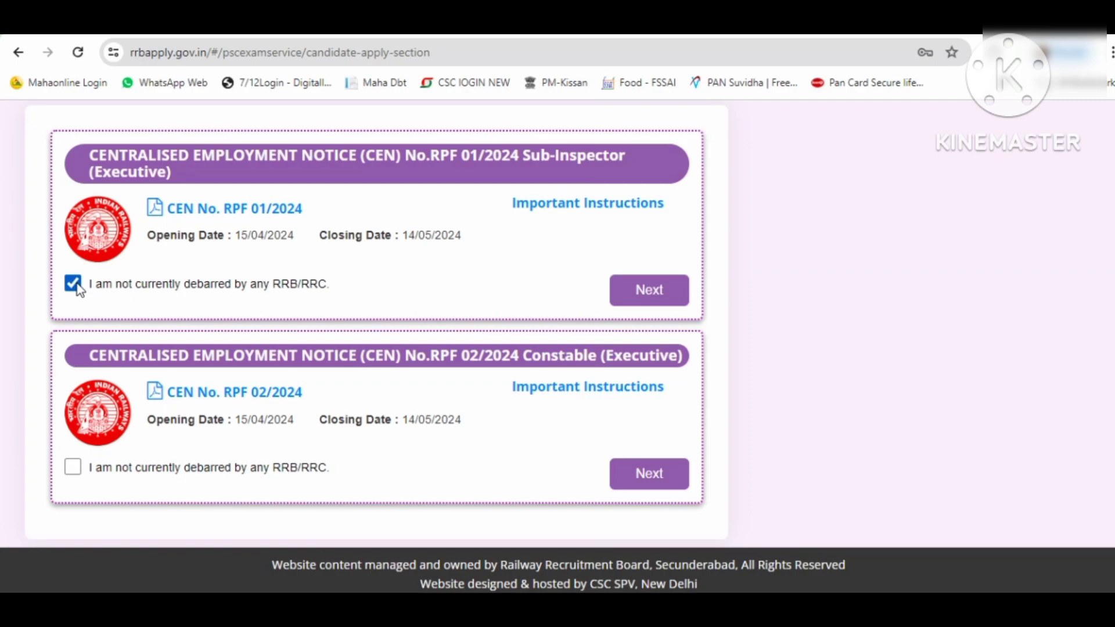
click(673, 296)
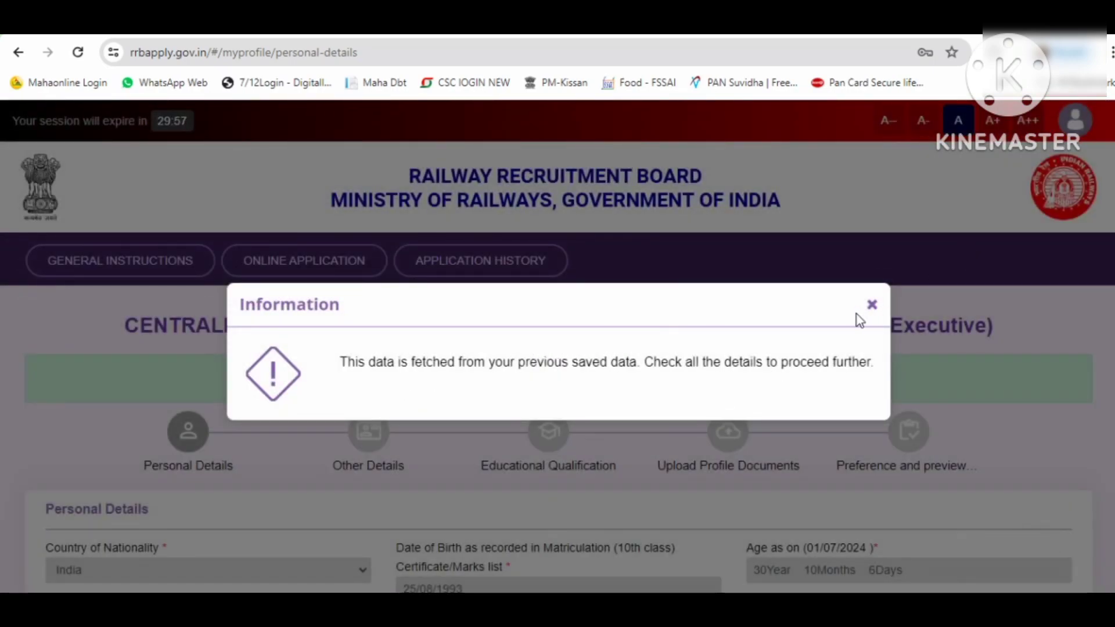
click(870, 306)
In the personal details, set the marital status to Unmarried and the religion to Hindu.
scroll(592, 355, down, 5)
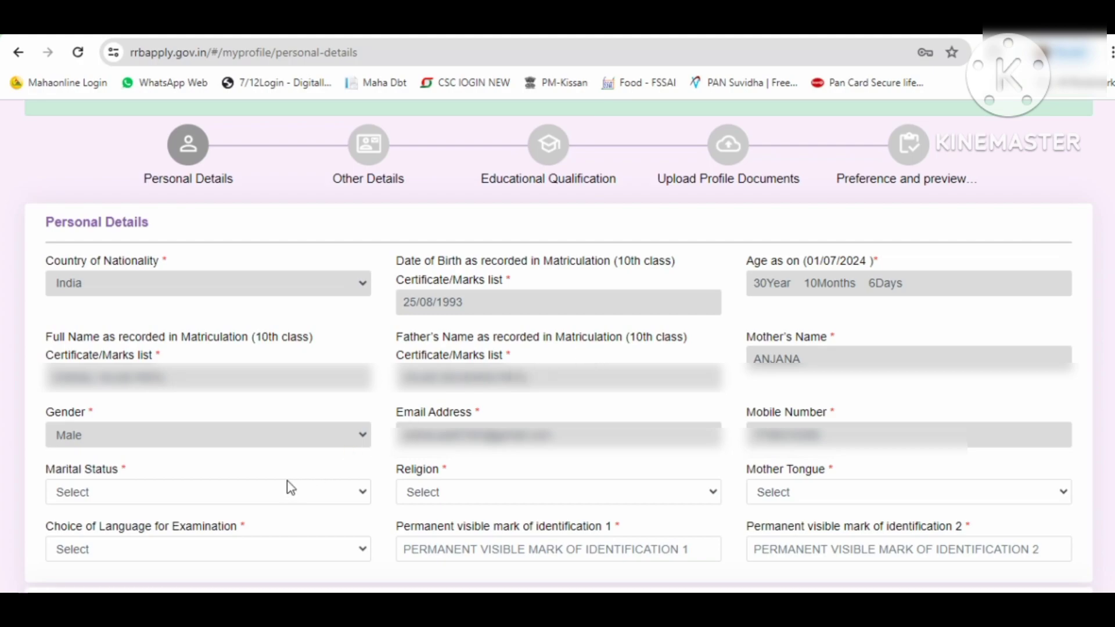
click(280, 499)
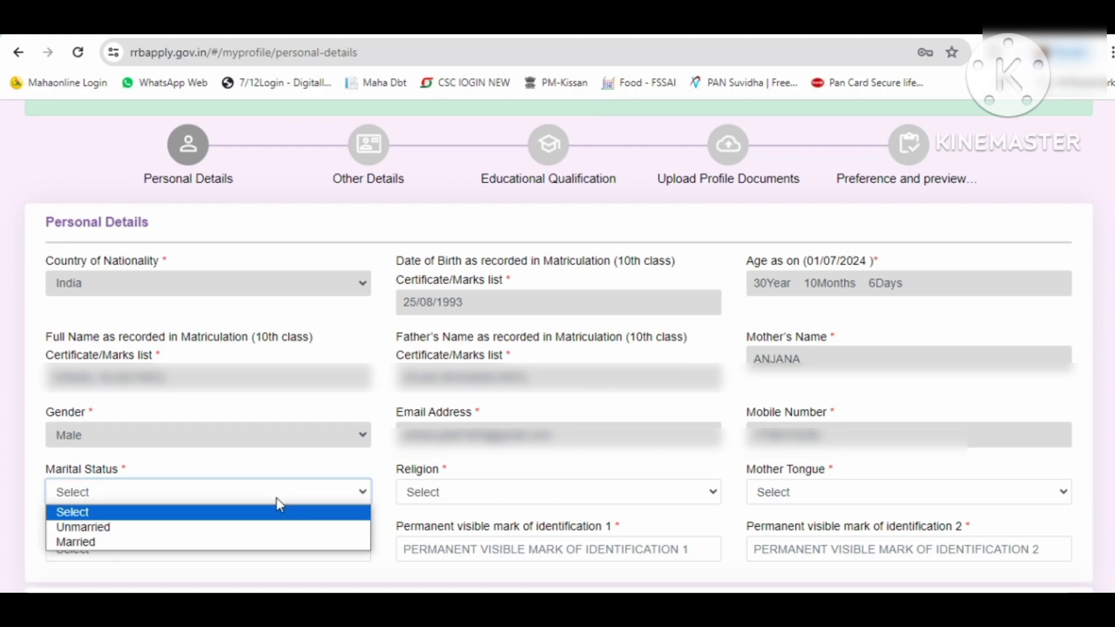
click(243, 527)
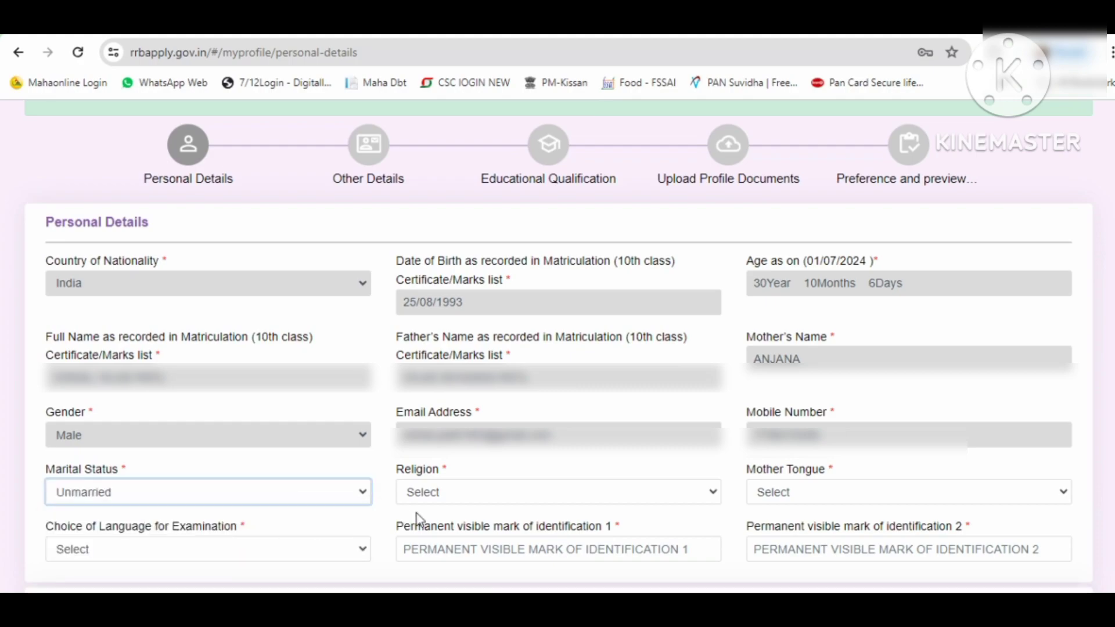
click(447, 494)
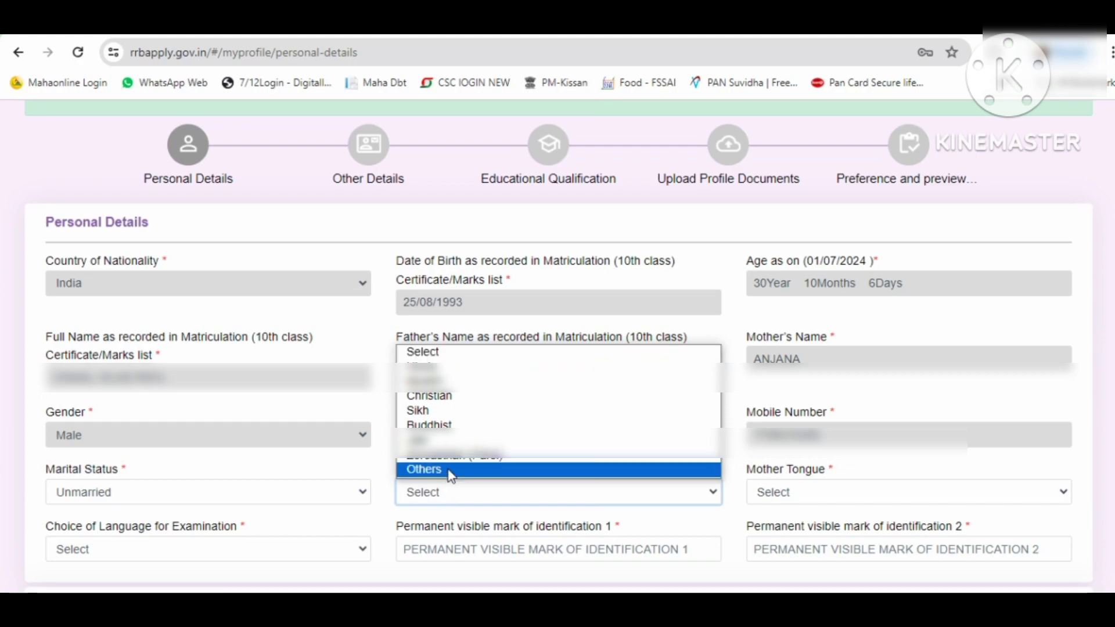
click(445, 367)
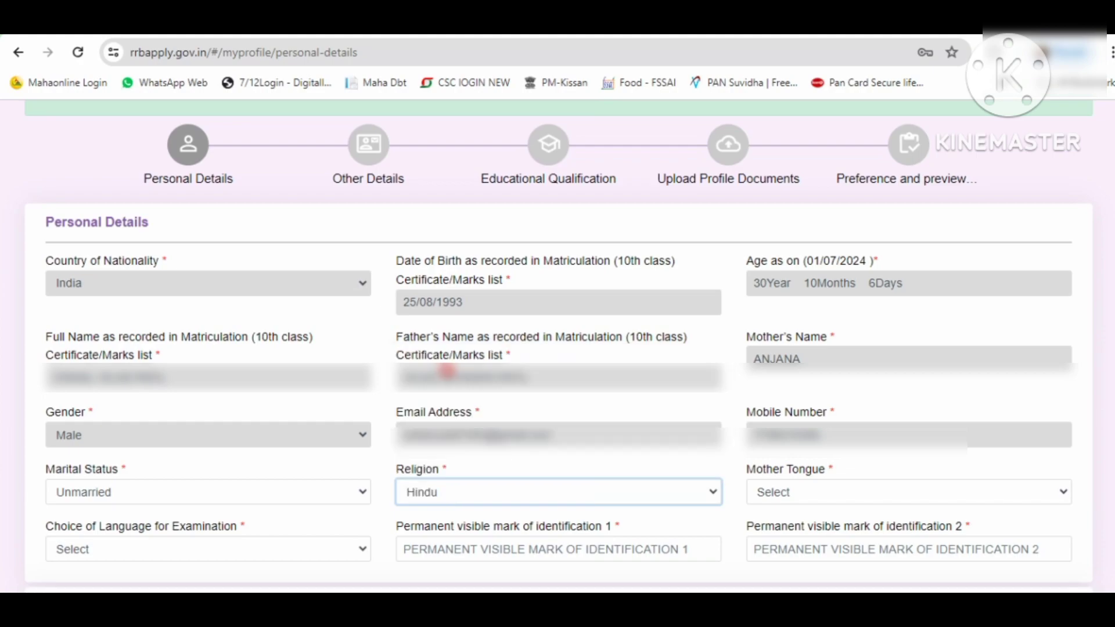
Set both the mother tongue and the choice of language for examination to Marathi.
click(819, 487)
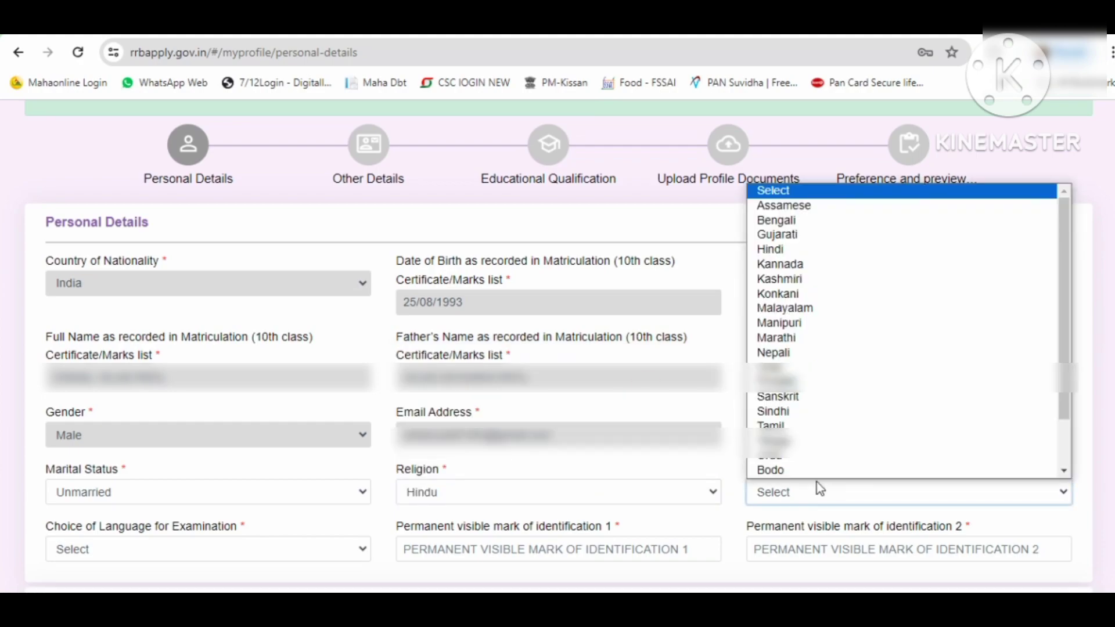
key(m)
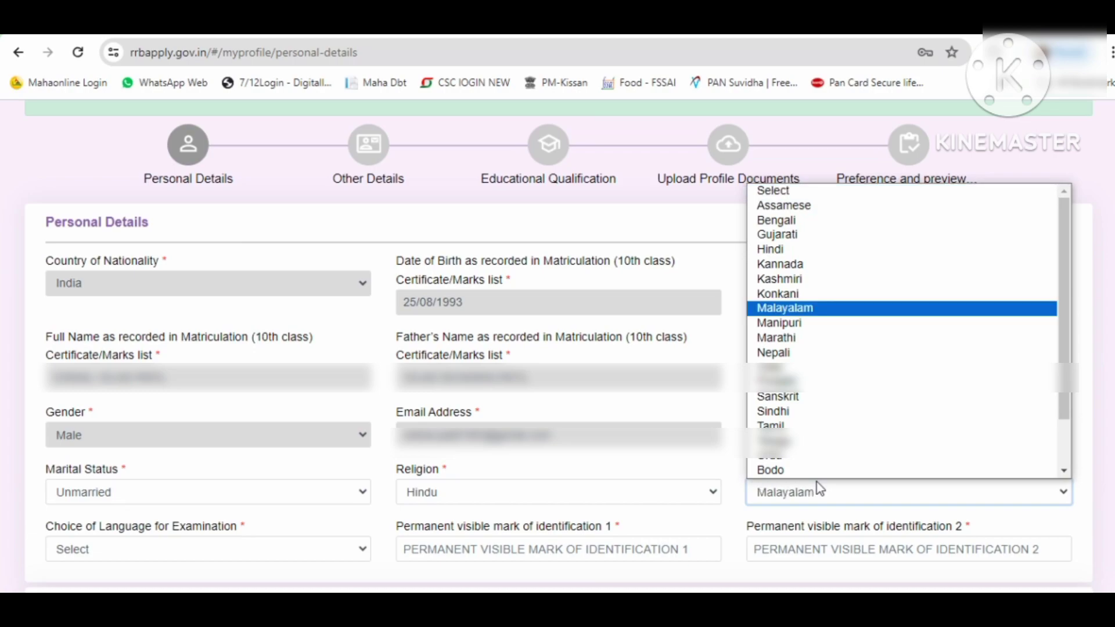
key(a)
key(r)
key(Return)
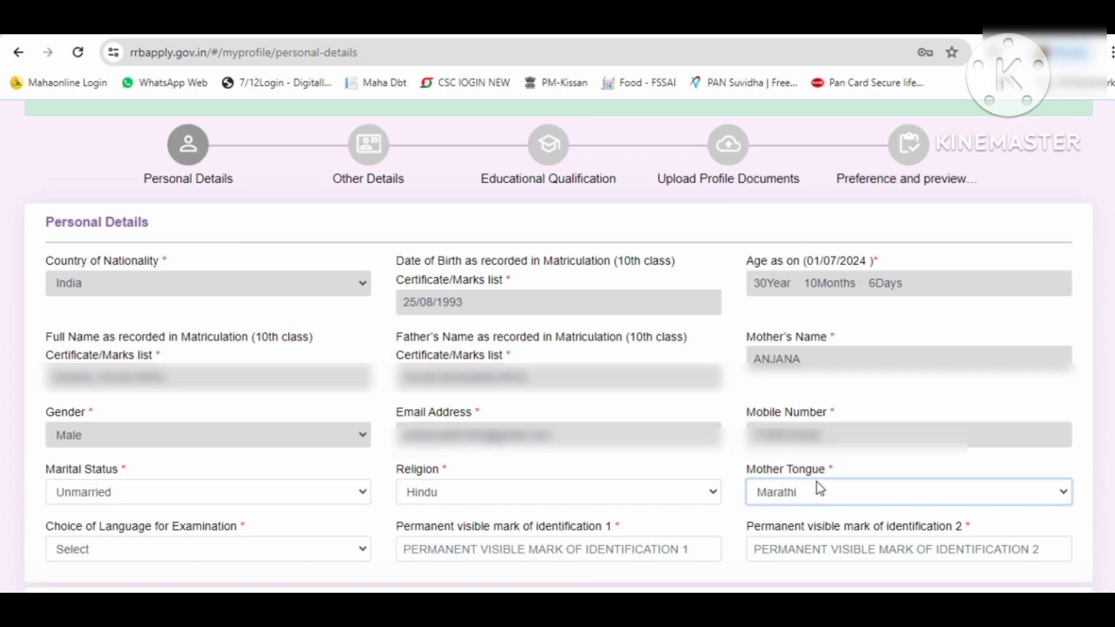
click(264, 547)
key(e)
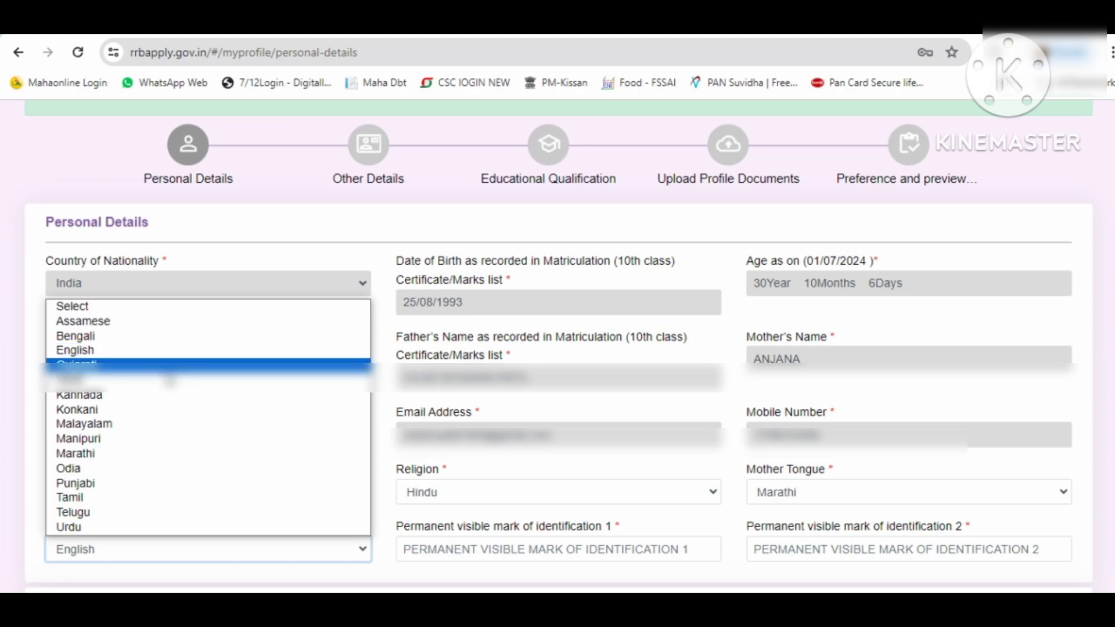
click(141, 453)
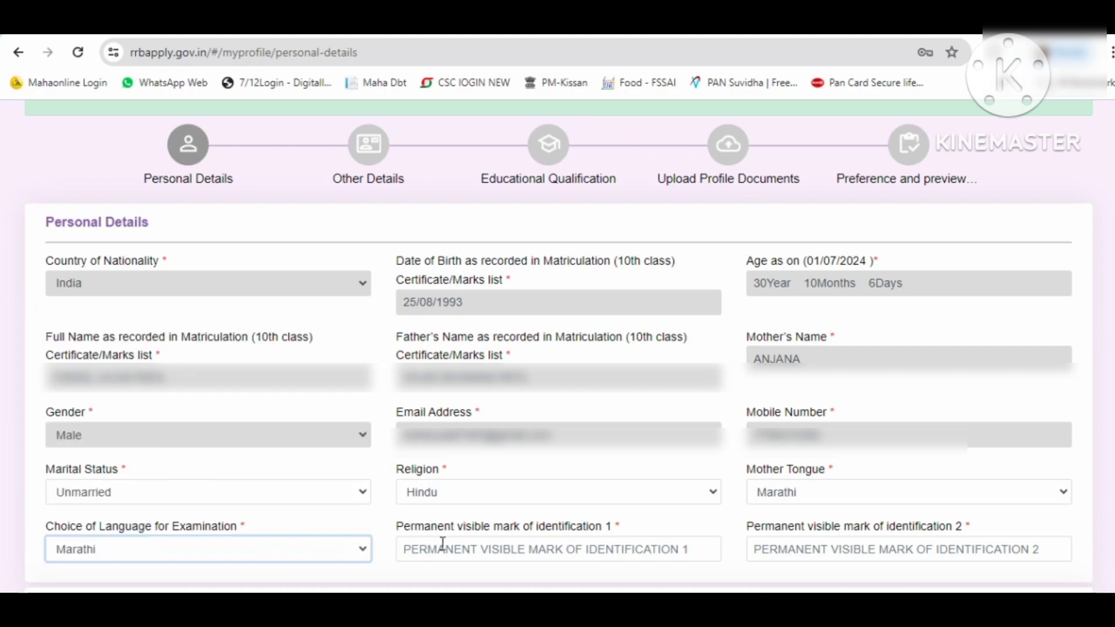
click(473, 555)
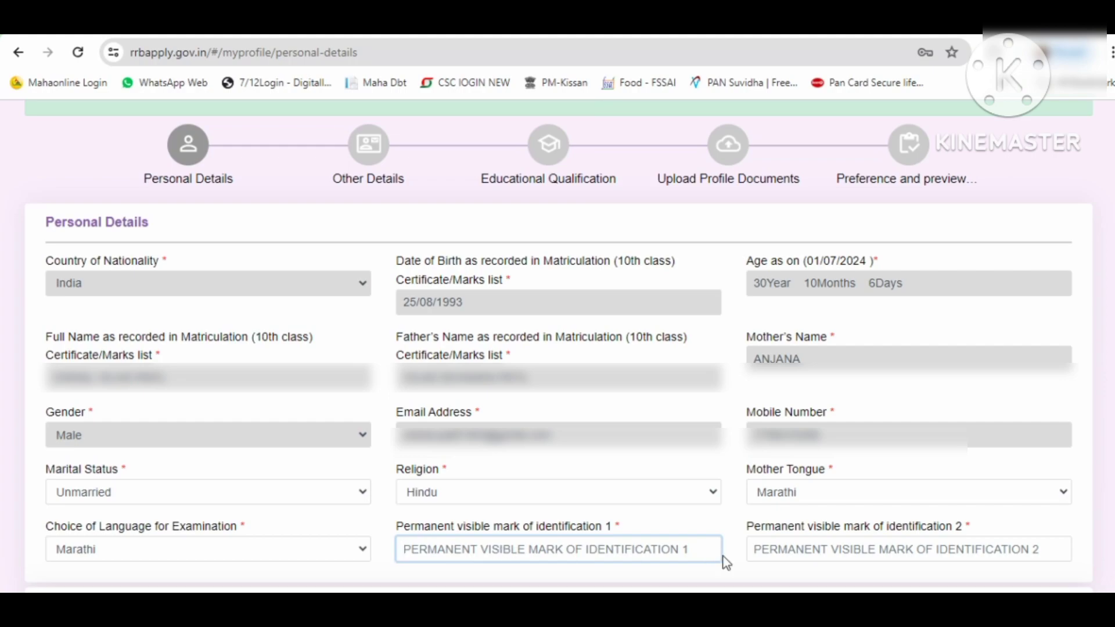
click(793, 556)
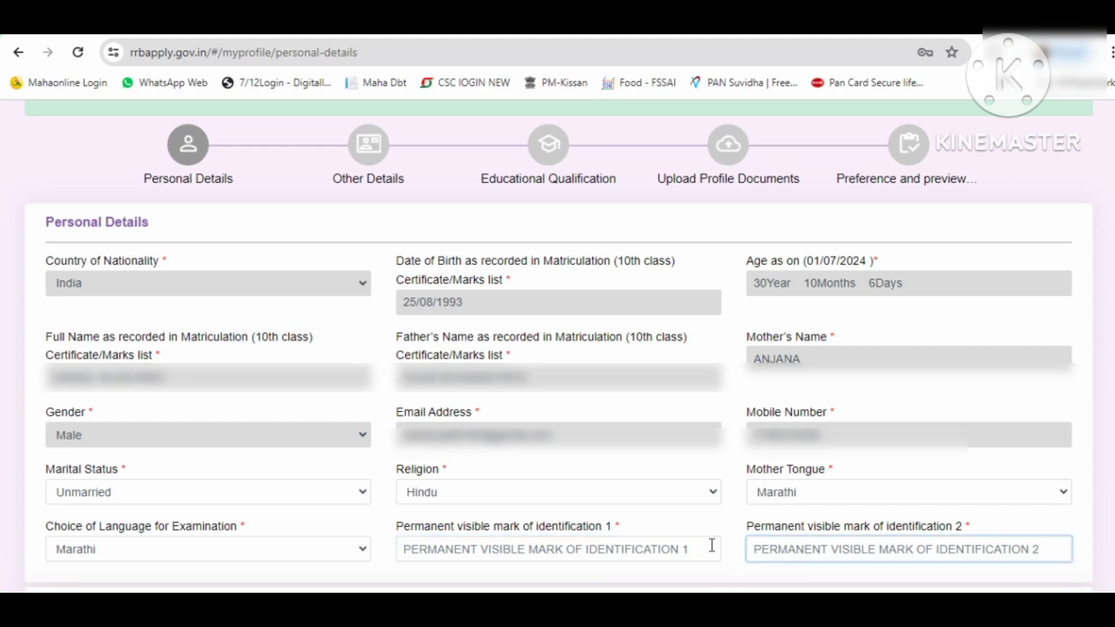
click(641, 561)
click(799, 539)
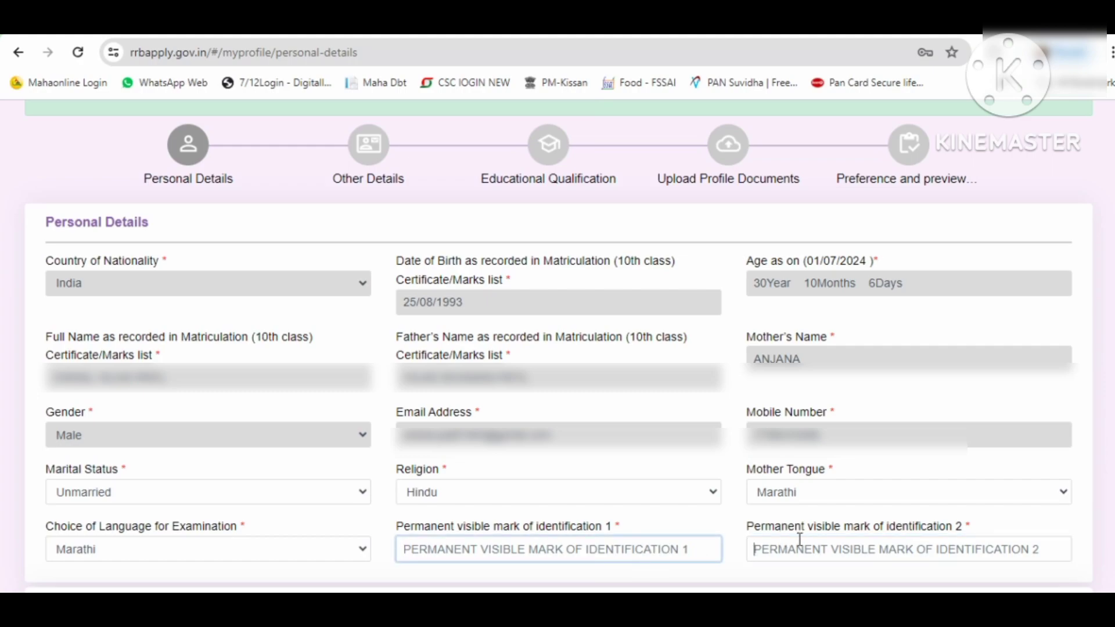
click(672, 550)
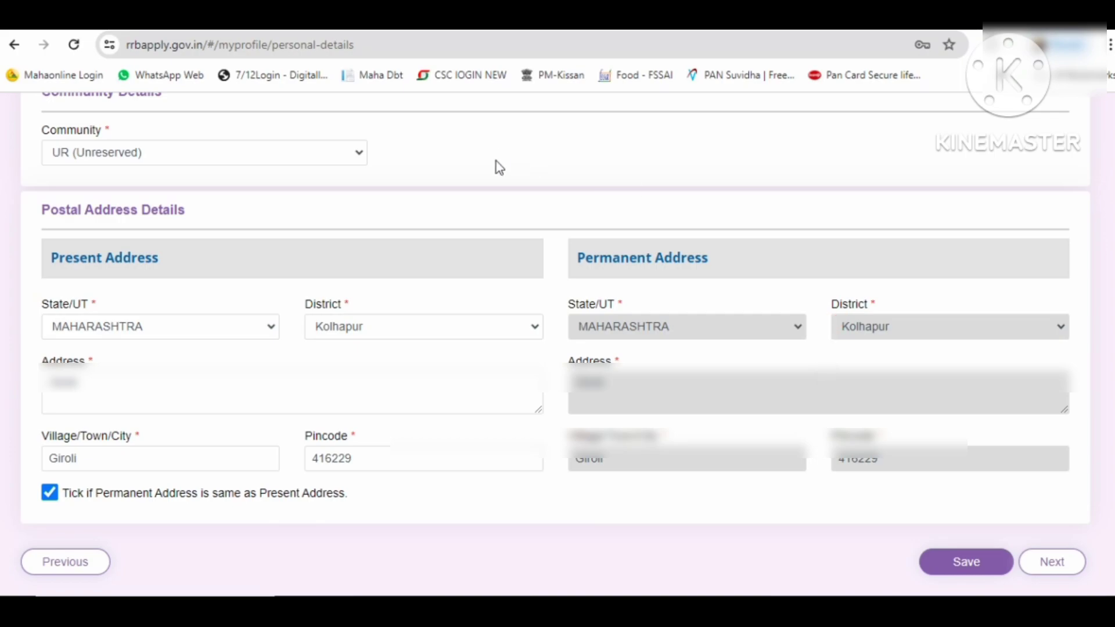
Choose UR (Unreserved) as the community in the community details.
click(328, 157)
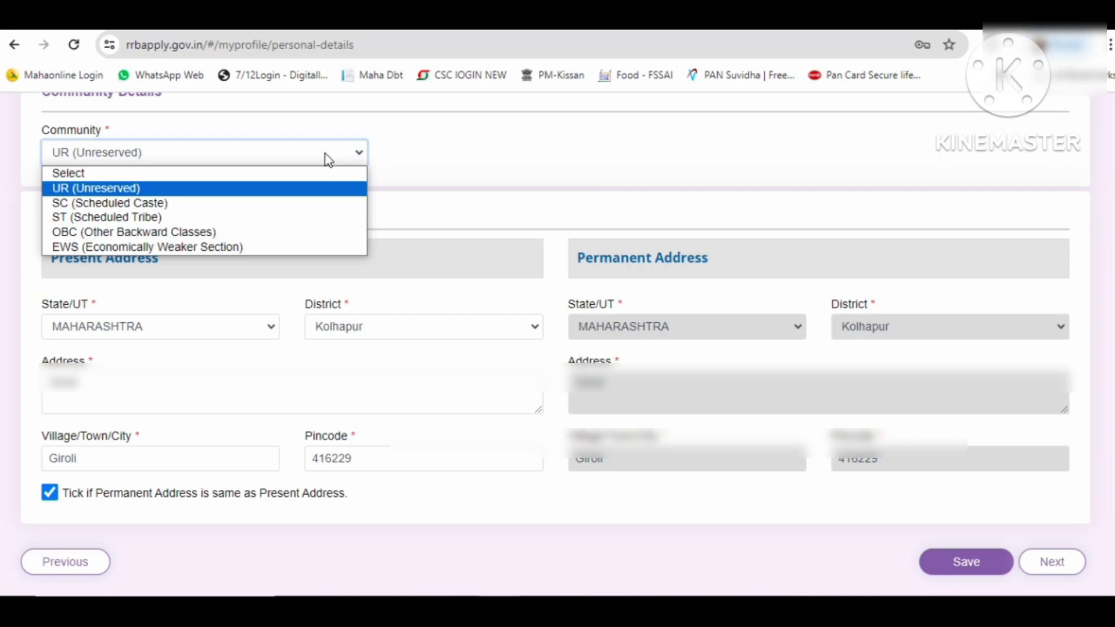
click(134, 188)
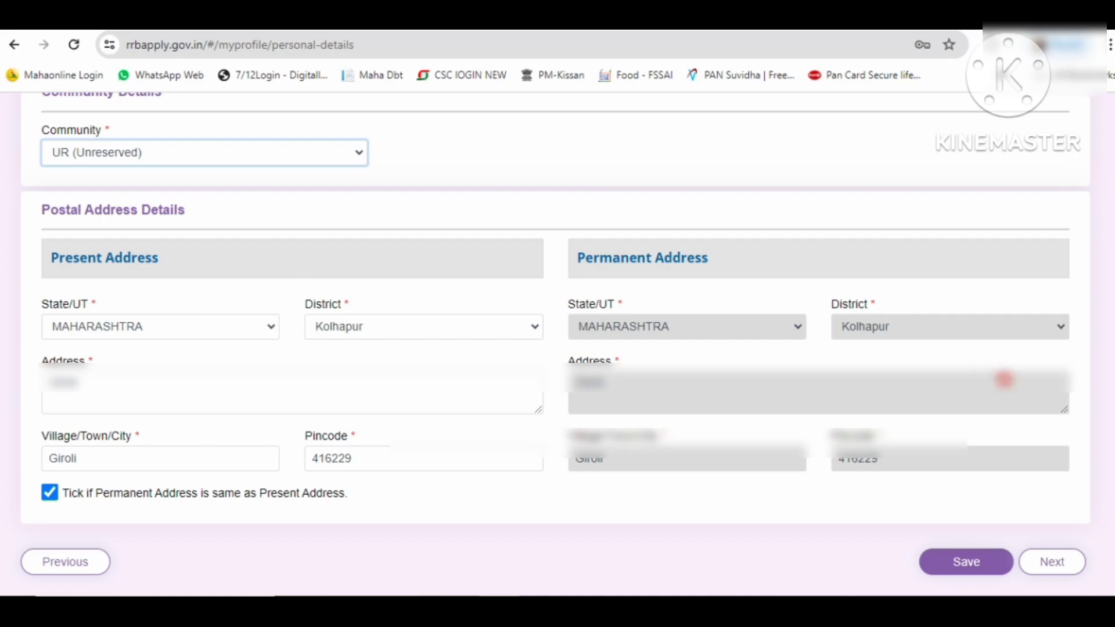
Save the personal details and proceed to the other details section of the application.
click(970, 559)
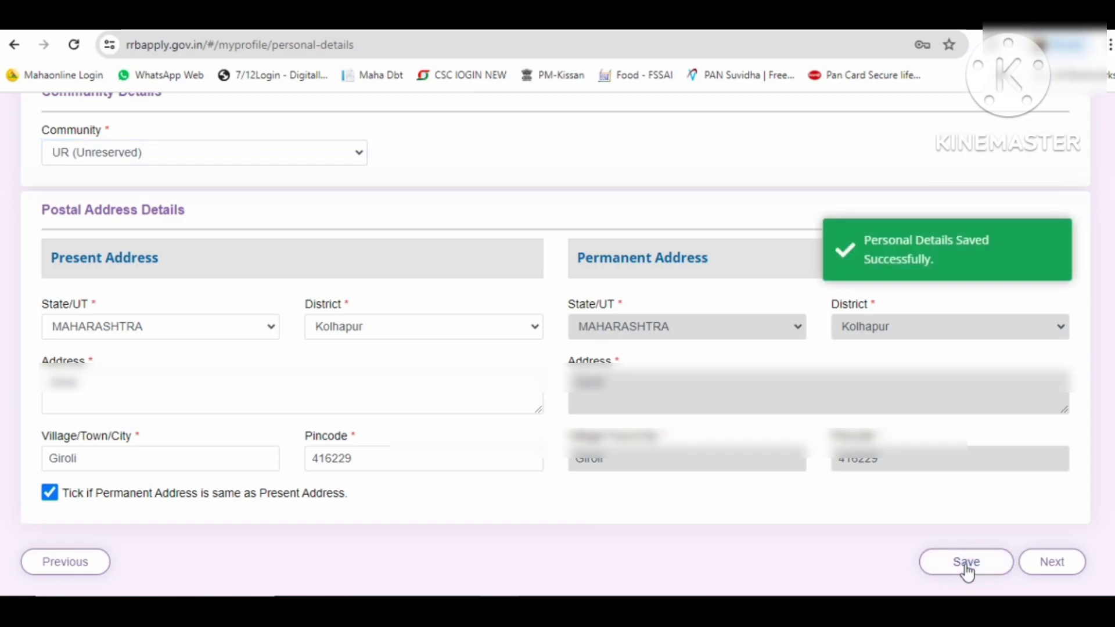
click(1055, 562)
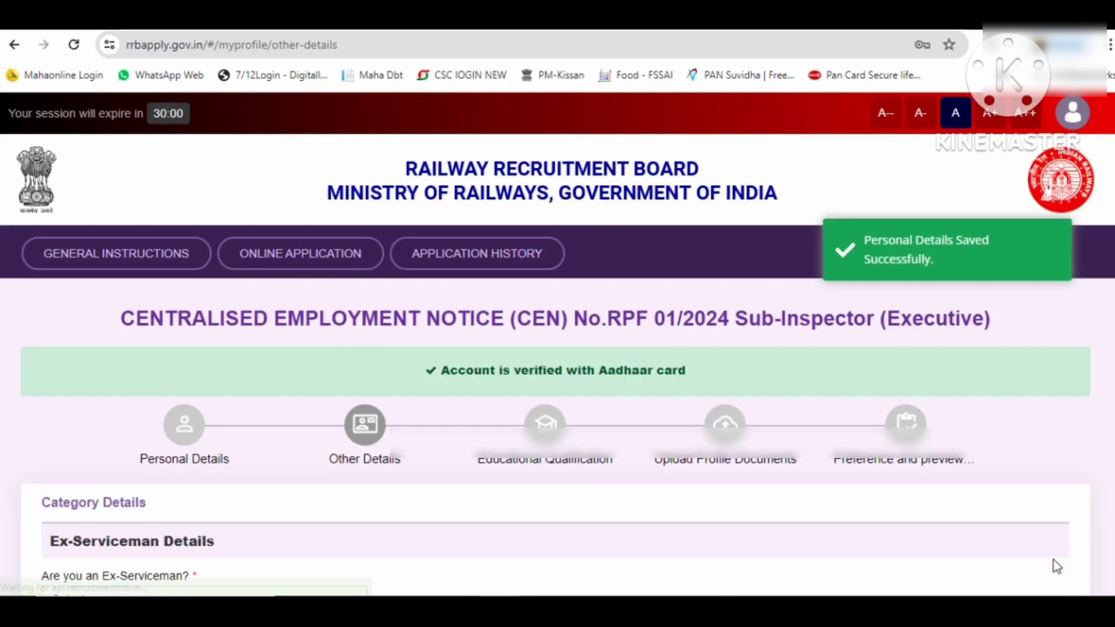
In the category details, answer No for both ex-serviceman status and person with benchmark disability.
scroll(1054, 560, down, 4)
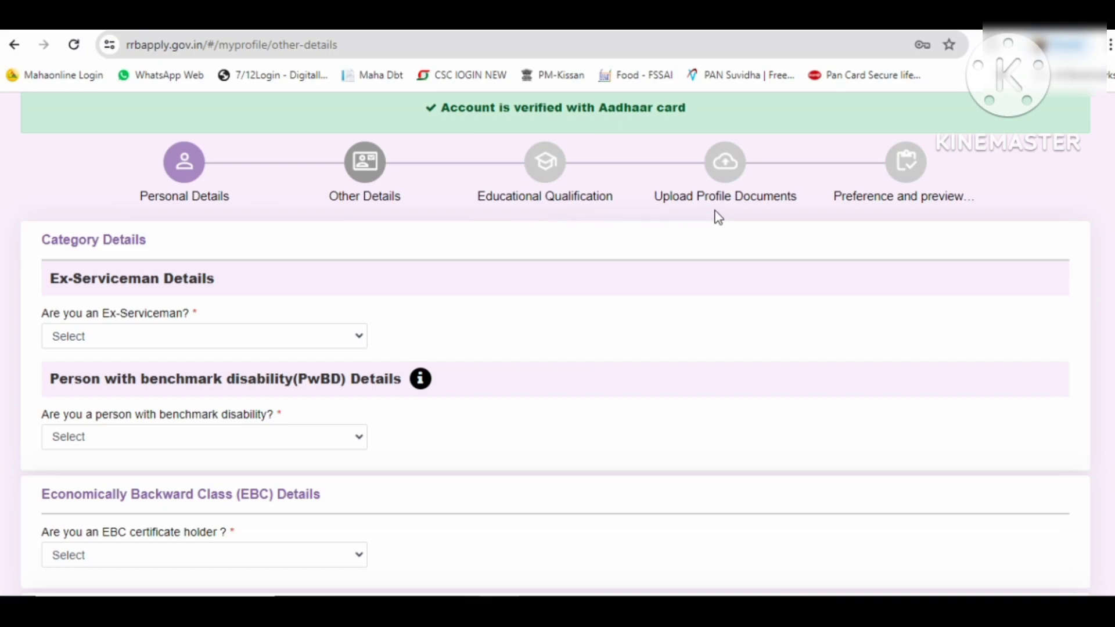
click(139, 334)
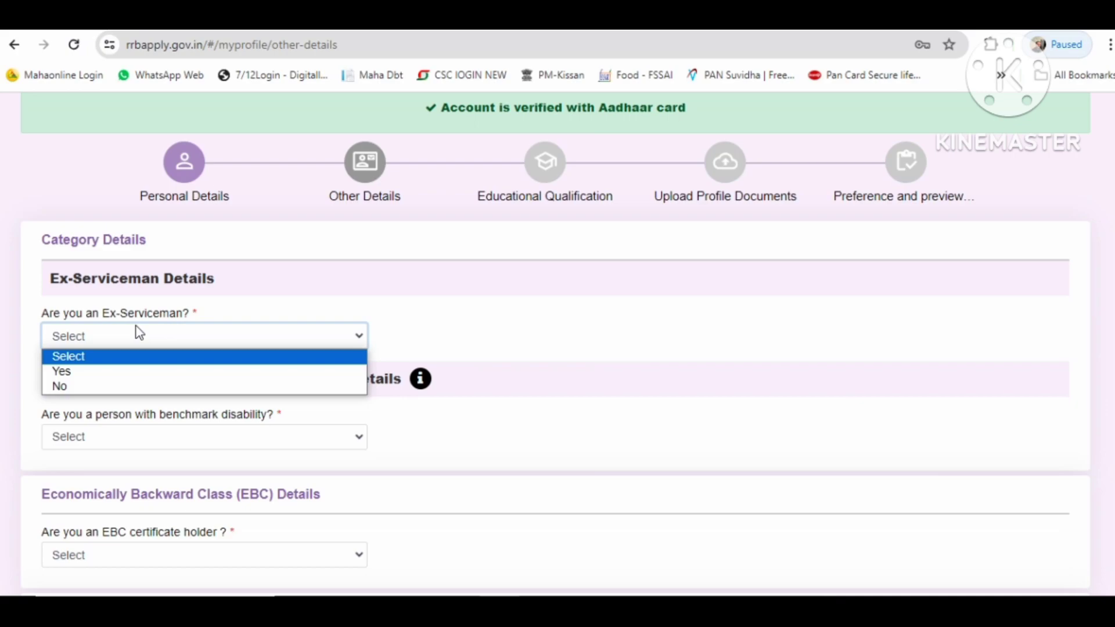
click(104, 387)
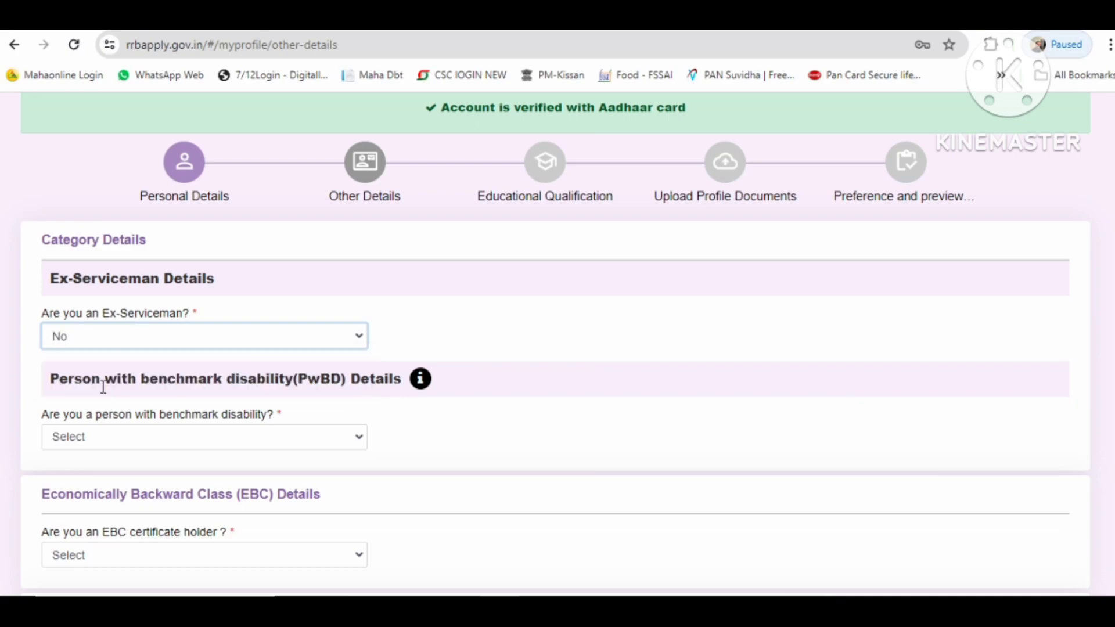
click(105, 437)
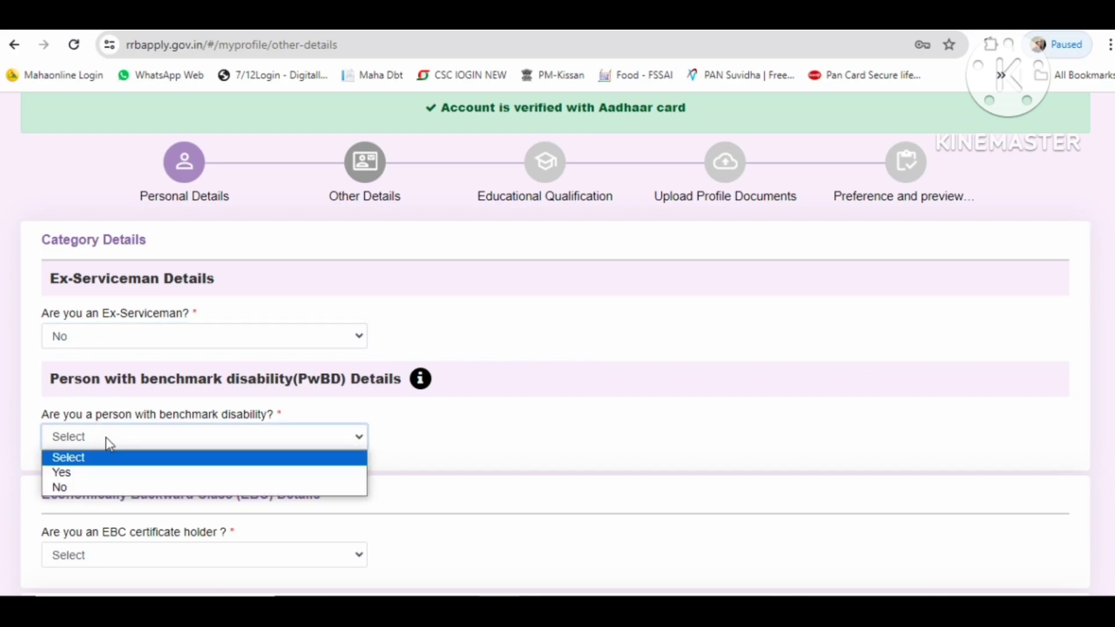
click(112, 488)
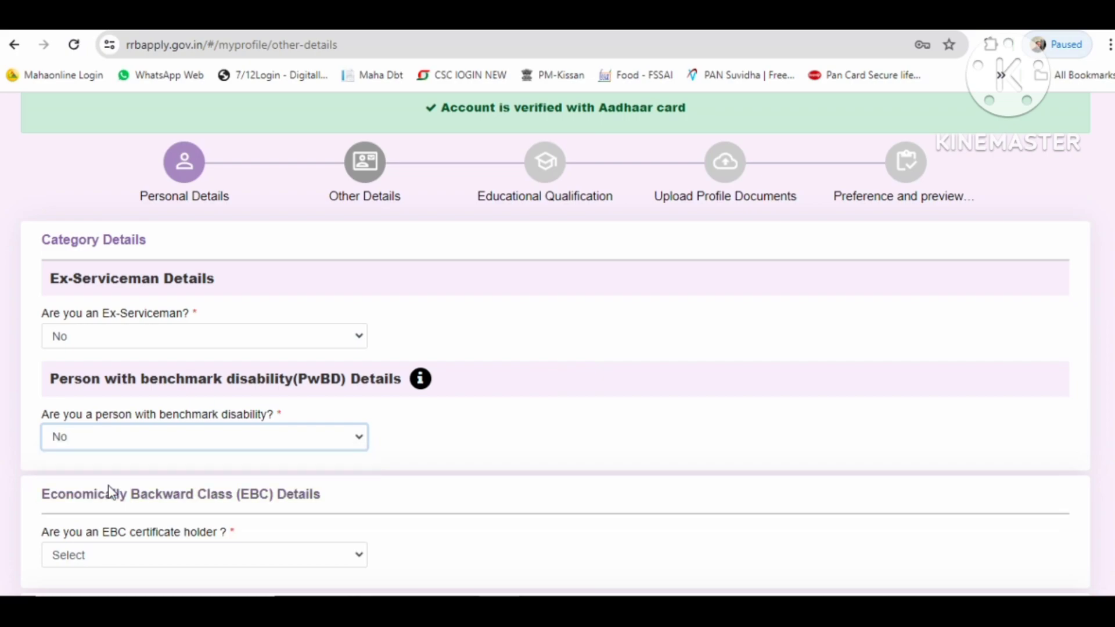
Answer No for holding an EBC certificate and No for being an employee of Indian Railways.
scroll(111, 491, down, 5)
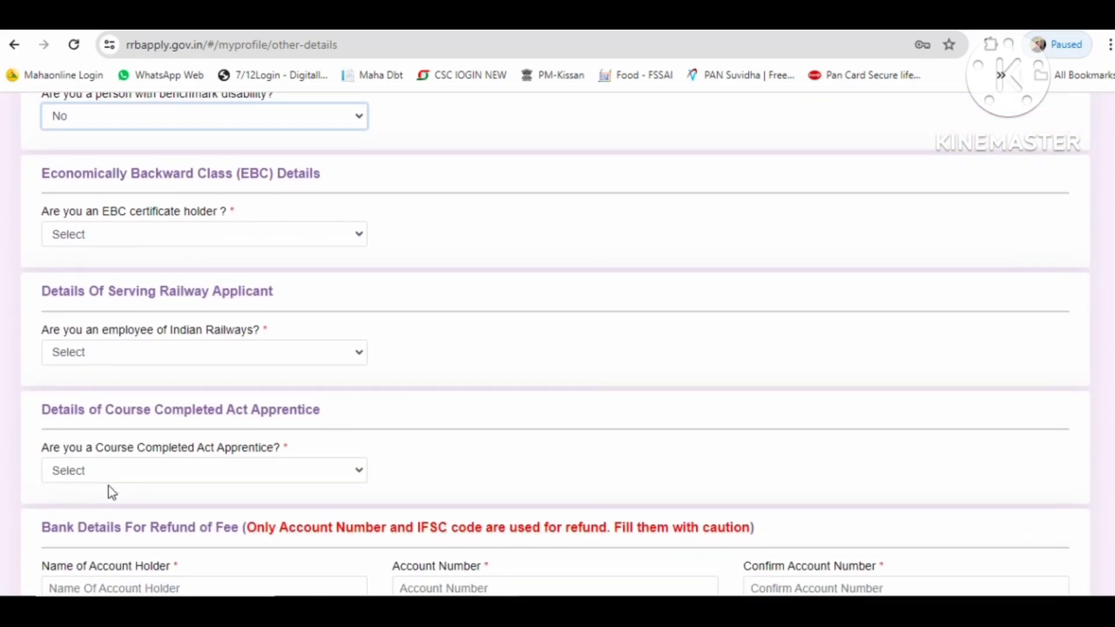
scroll(112, 493, down, 1)
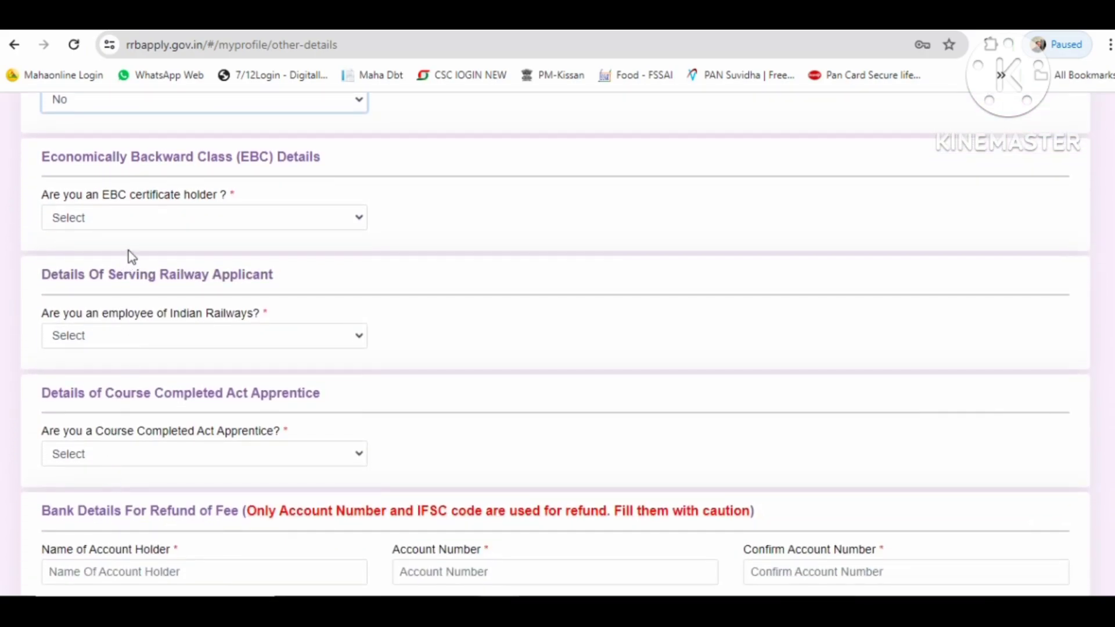
click(132, 221)
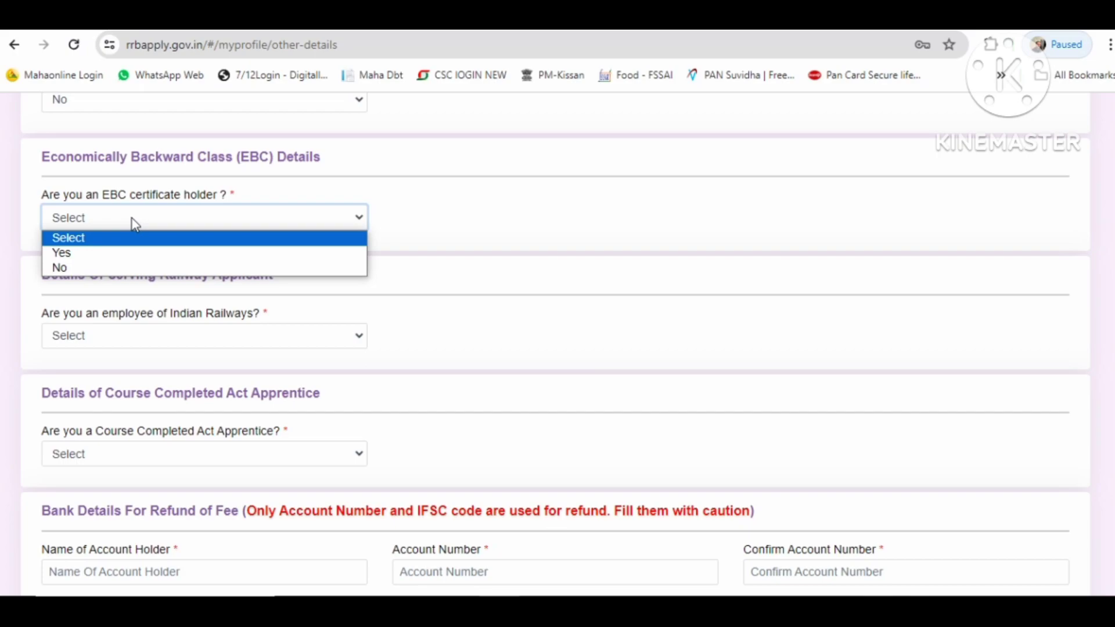
click(108, 268)
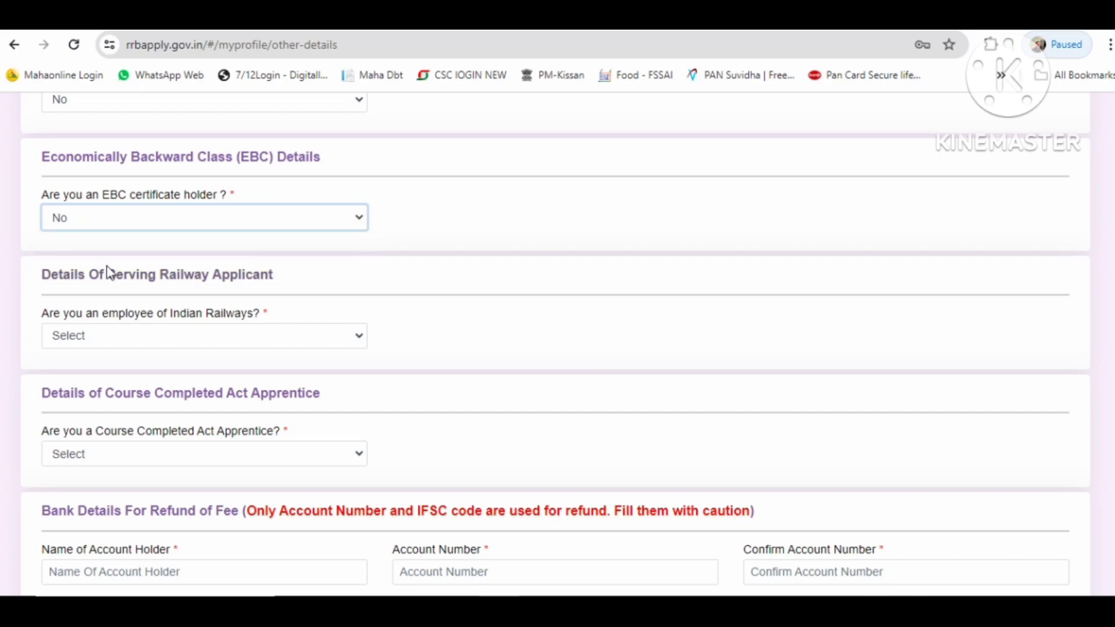
click(110, 340)
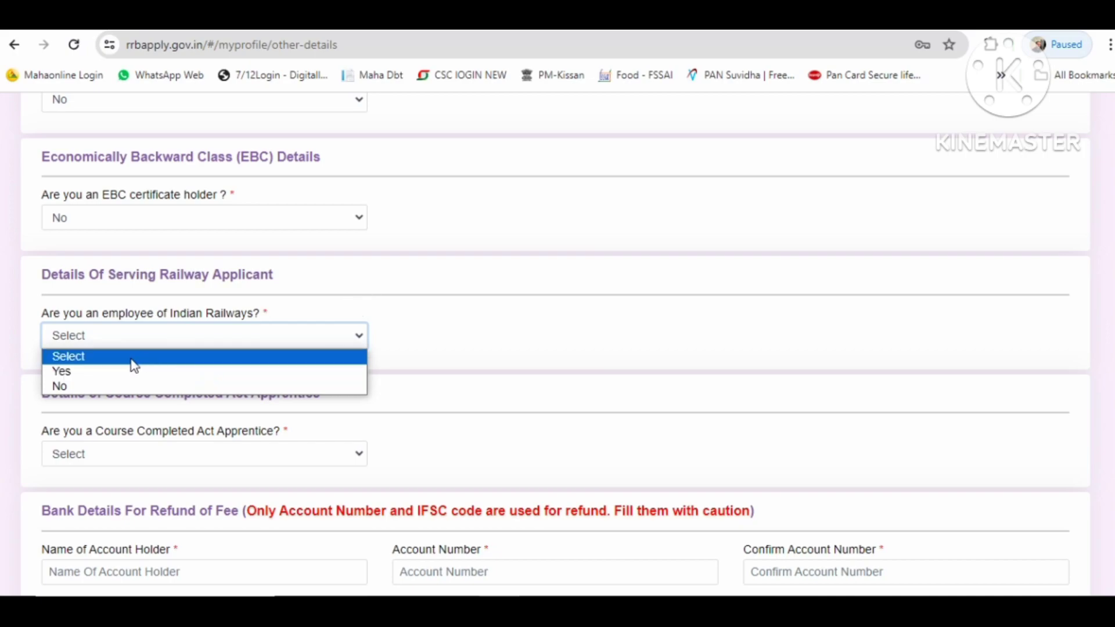
click(111, 387)
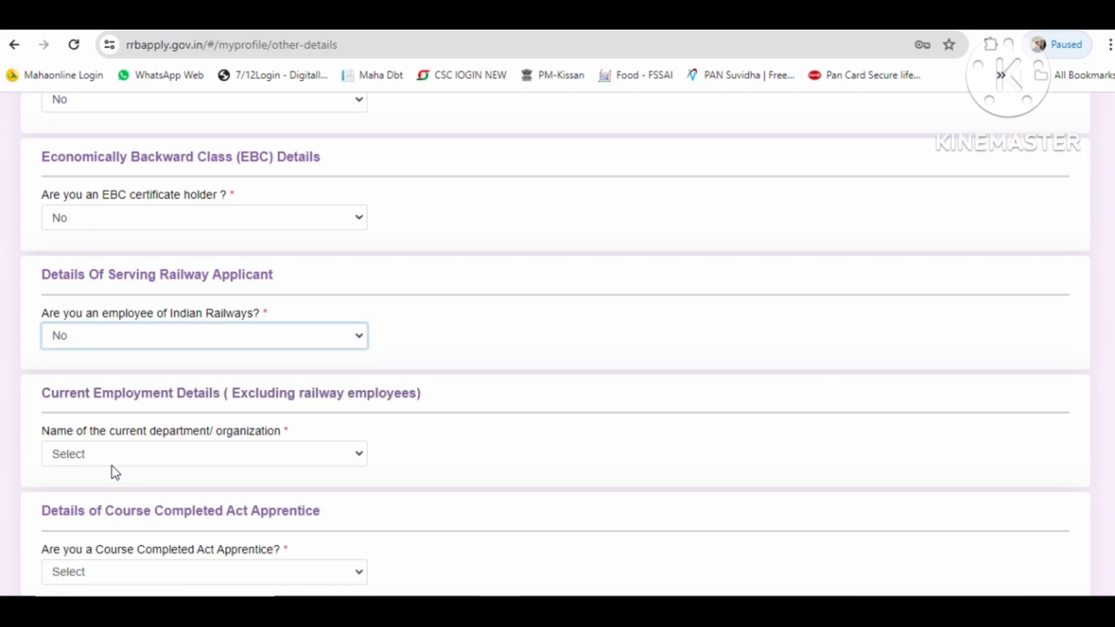
Set the current department/organization to Not Applicable and answer No for Course Completed Act Apprentice.
click(82, 464)
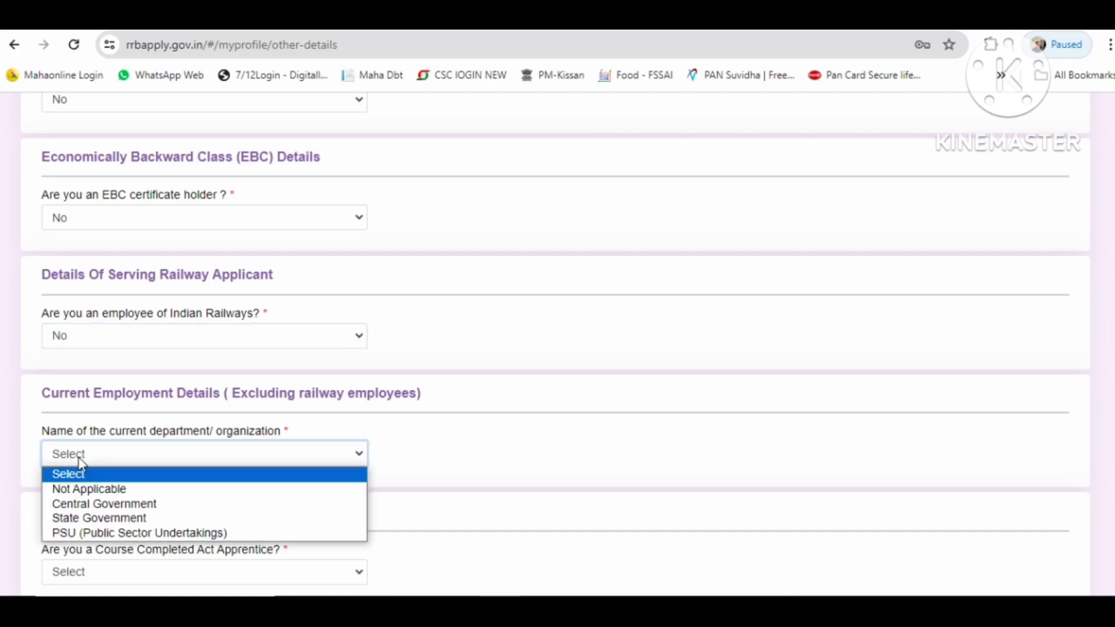
click(81, 491)
scroll(79, 486, down, 5)
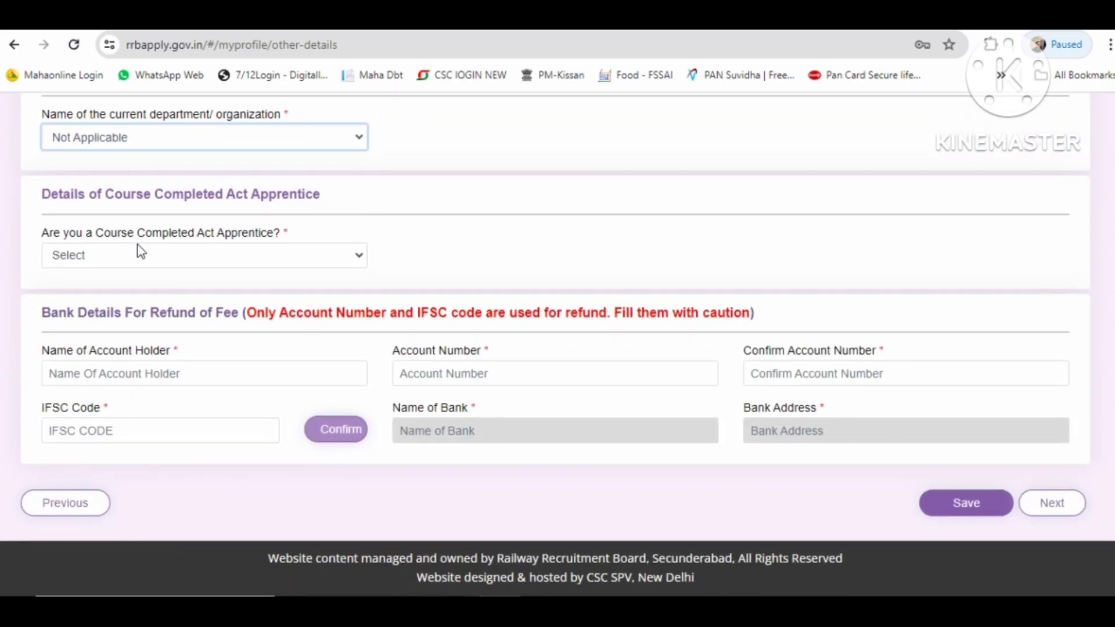
click(195, 259)
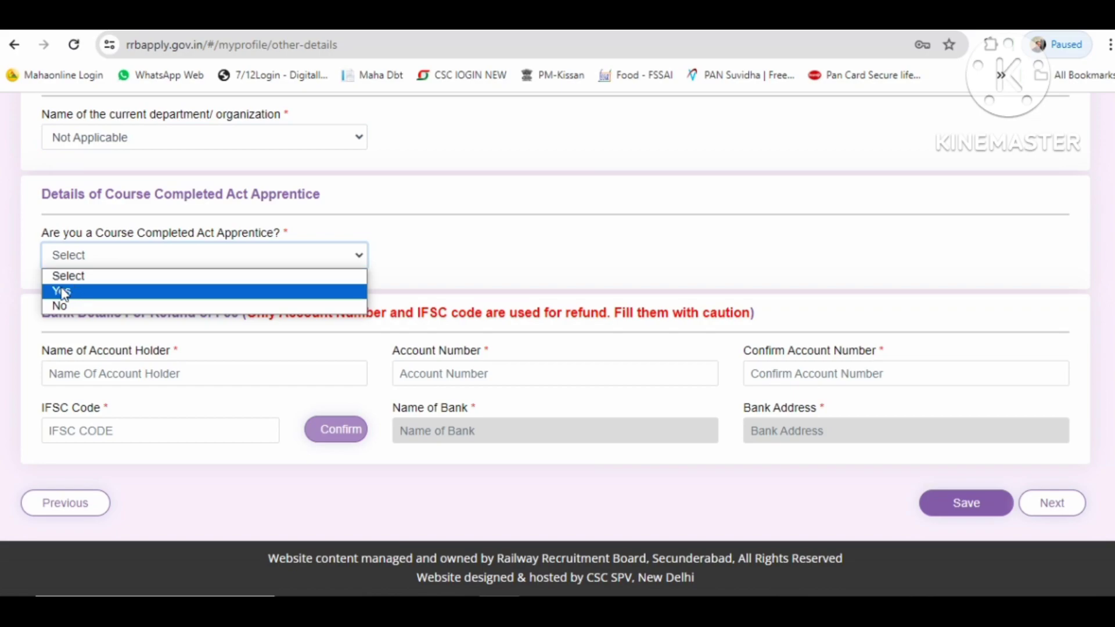
click(65, 307)
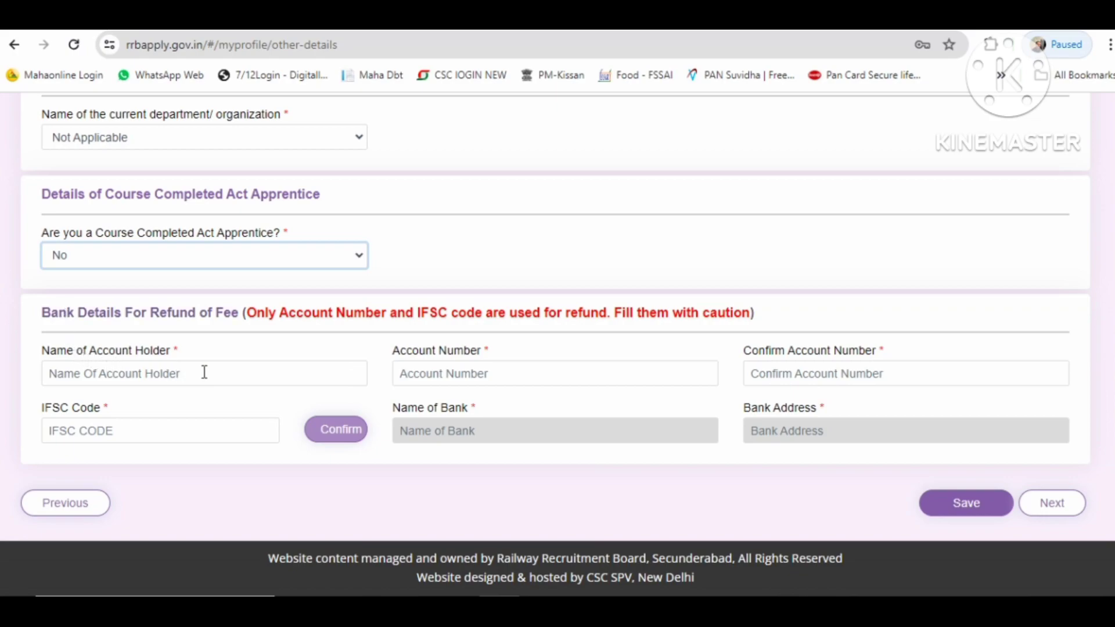
Fill in the bank account details for the fee refund and proceed to the educational qualification section.
click(286, 381)
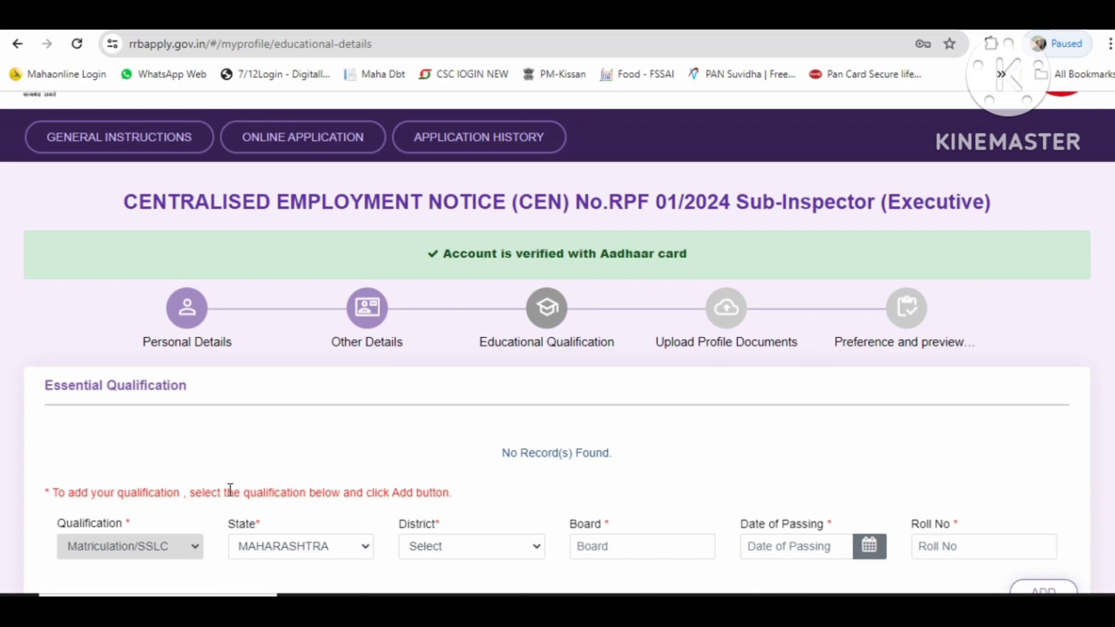
Add the Matriculation/SSLC qualification with district Kolhapur, board kolhapur, date of passing 14/04/2009 and the candidate's roll number.
scroll(230, 490, down, 2)
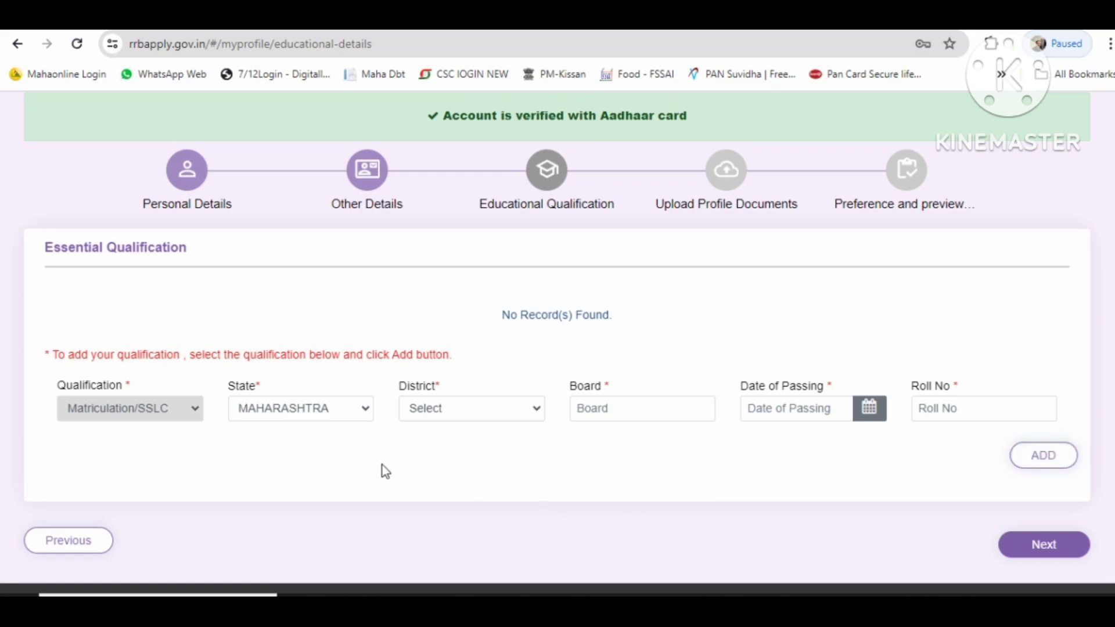
click(430, 410)
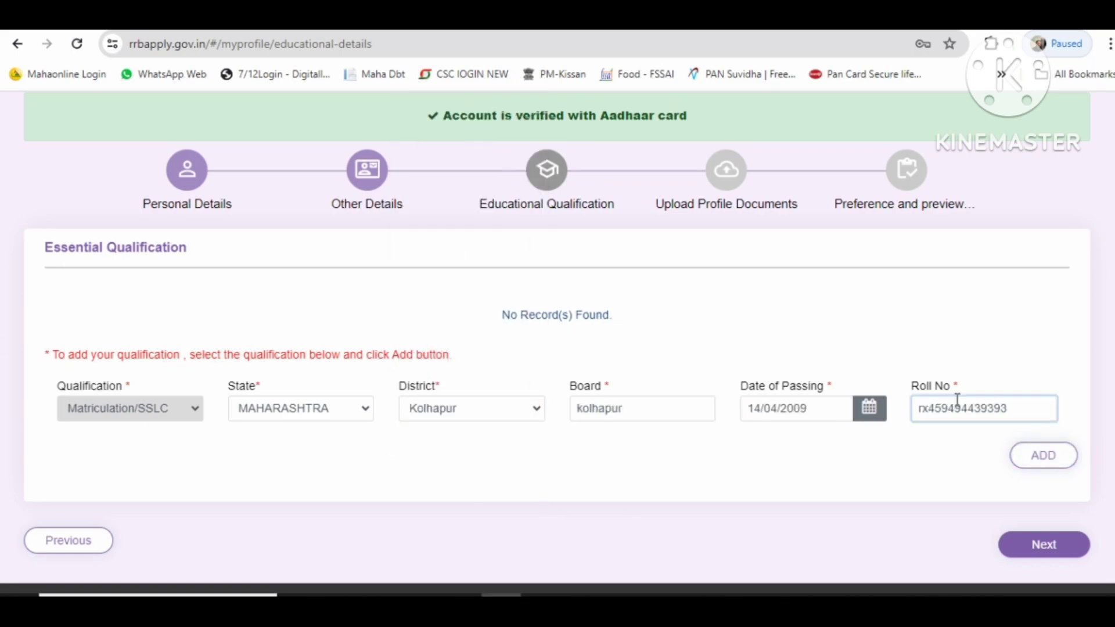
key(BackSpace)
key(BackSpace)
key(BackSpace)
key(BackSpace)
click(1046, 460)
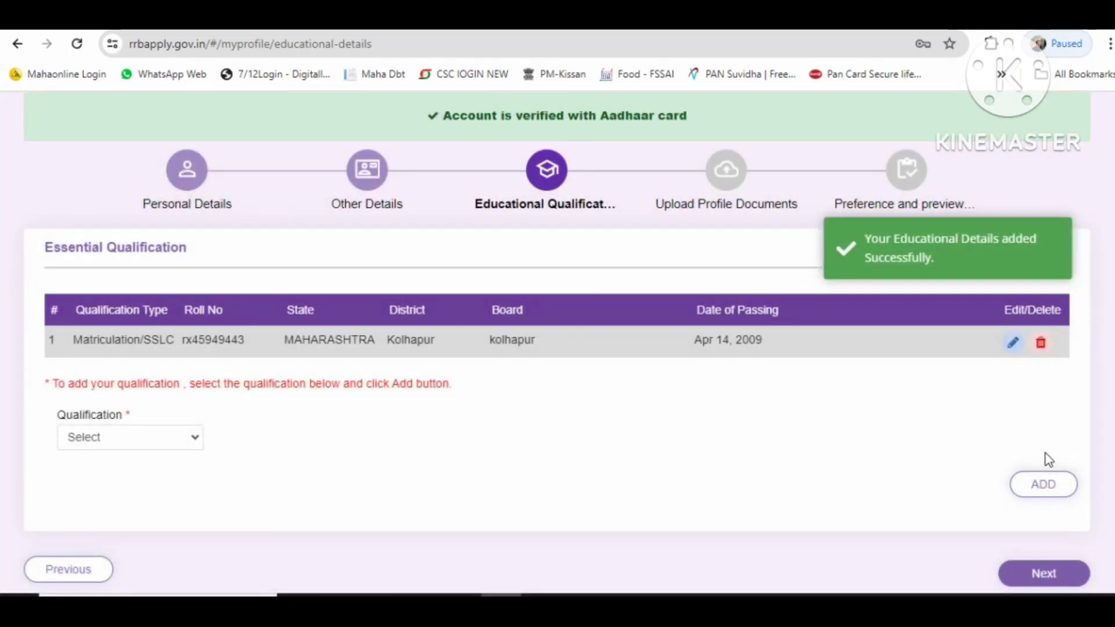
Choose Graduation as the additional essential qualification and set its discipline to BA.
click(147, 445)
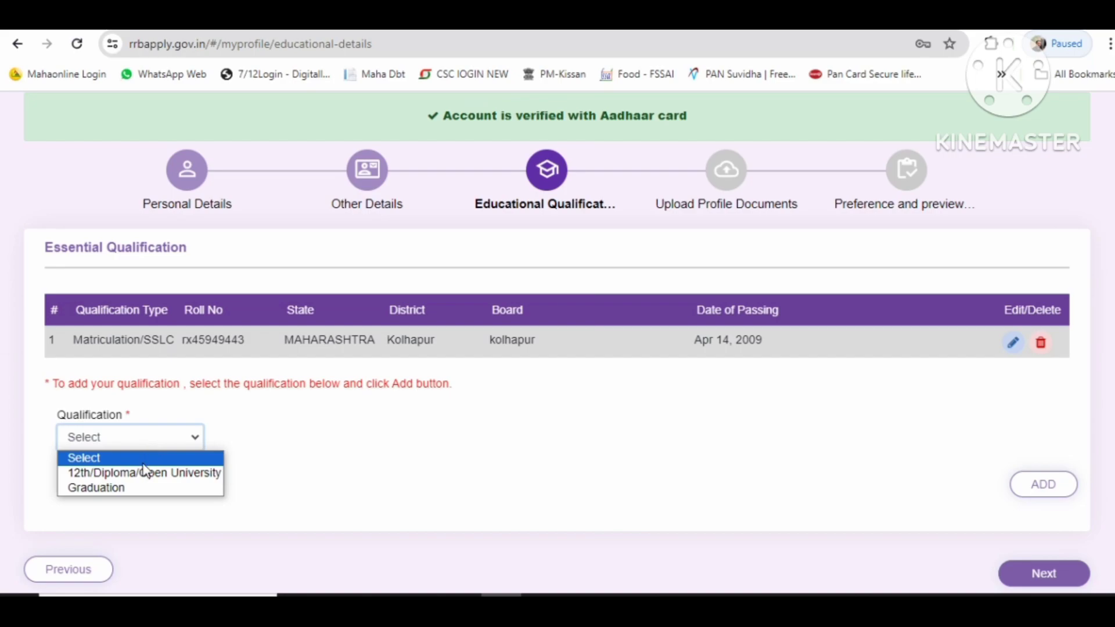
click(123, 494)
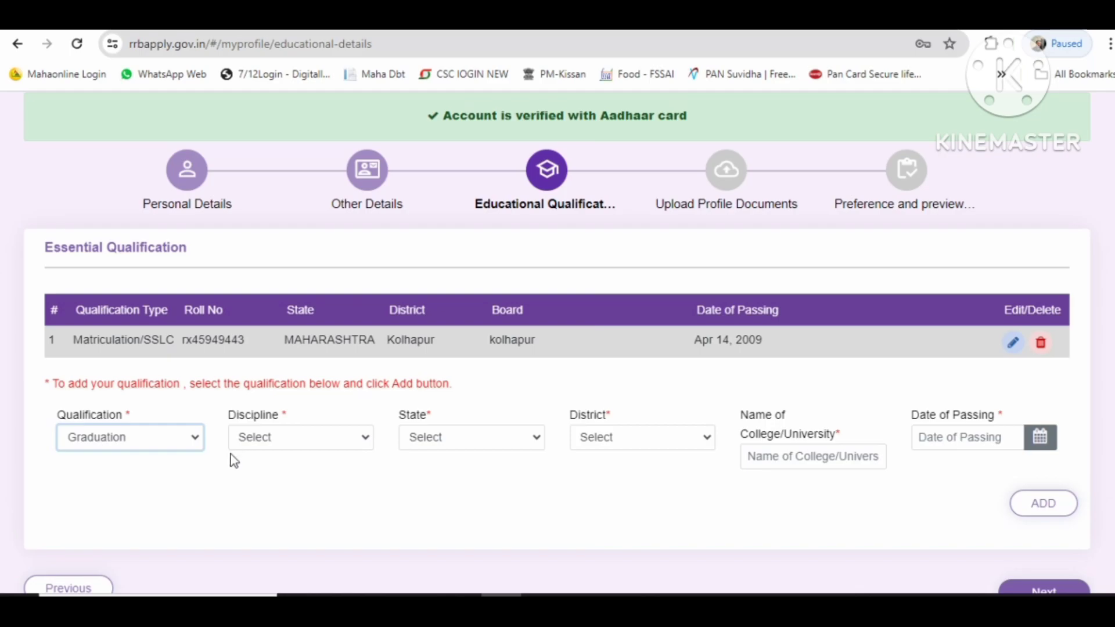
key(Tab)
click(277, 446)
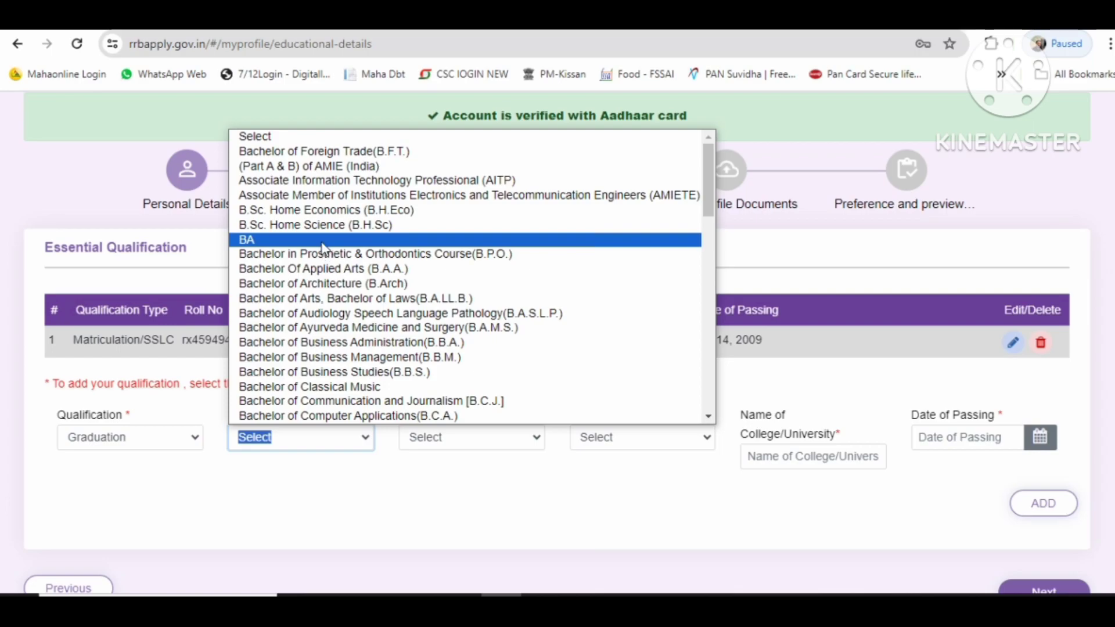
click(322, 241)
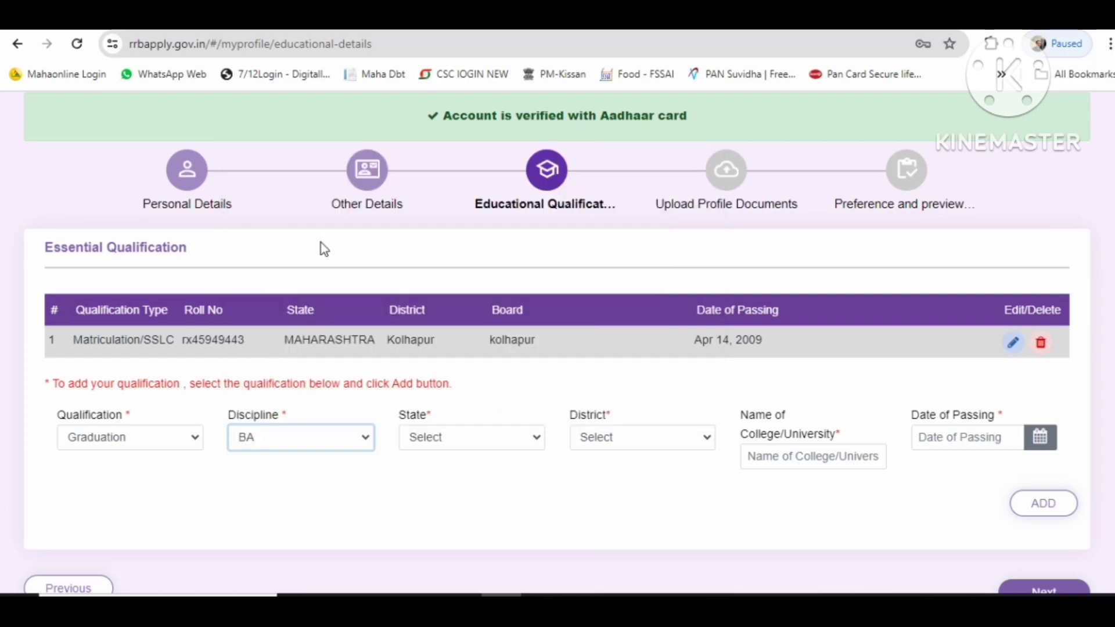
Complete and add the graduation record with state MAHARASHTRA, district Kolhapur, the college name and date of passing 16/05/2014.
click(423, 442)
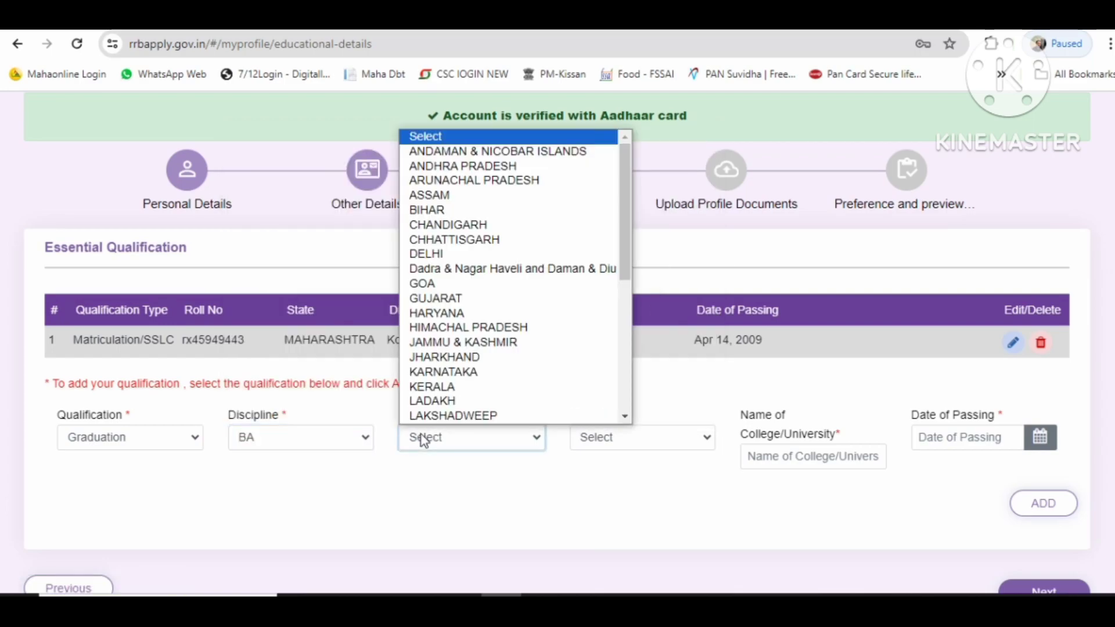
click(567, 492)
click(665, 437)
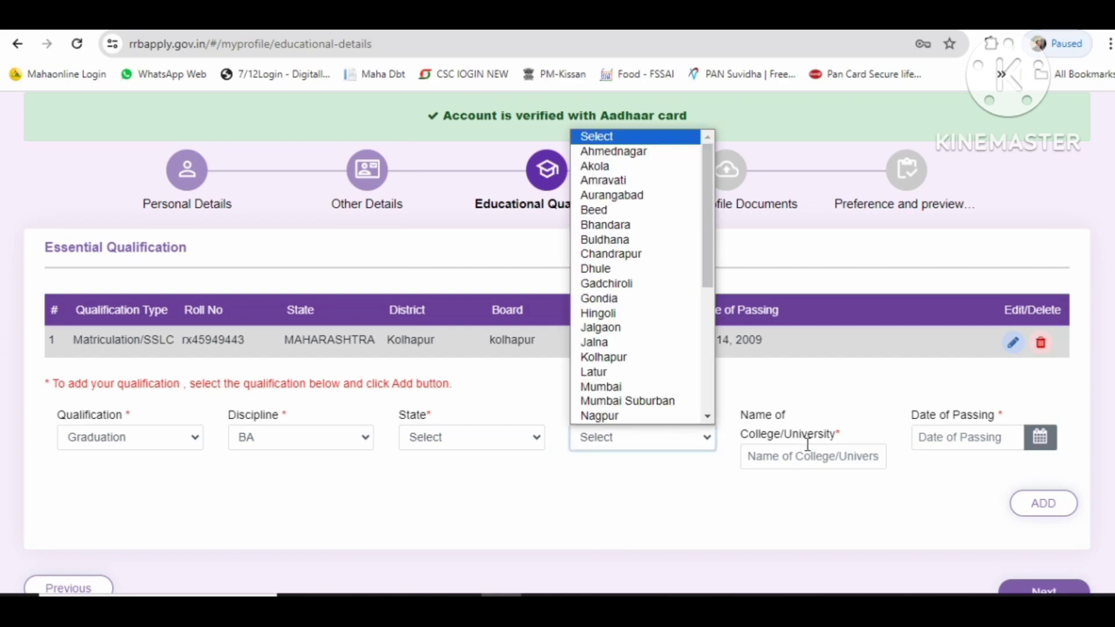
click(826, 453)
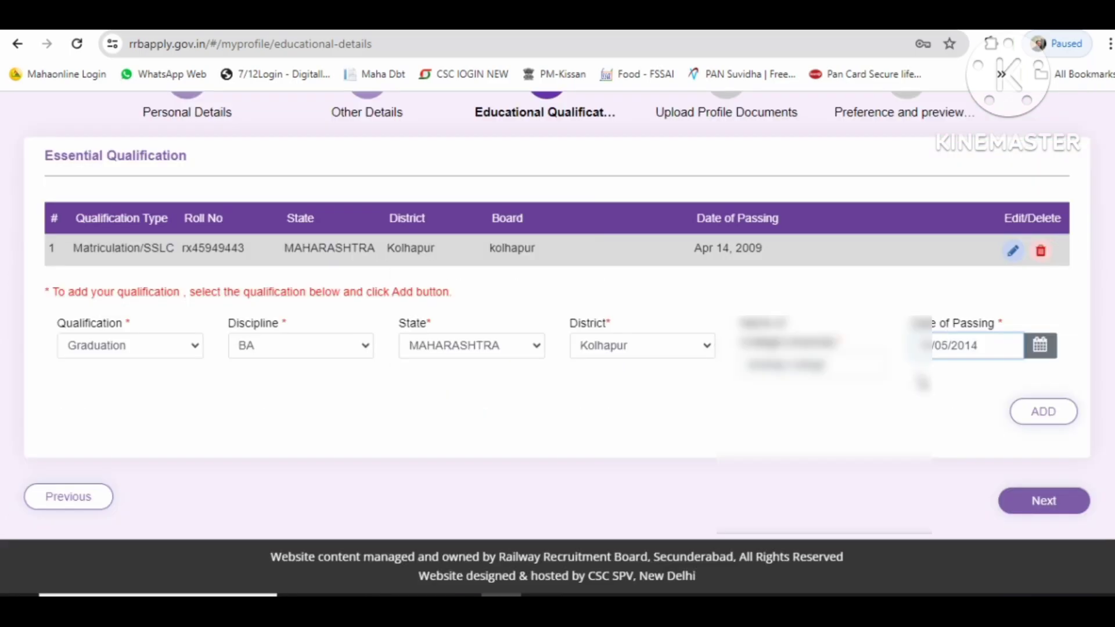
click(1022, 419)
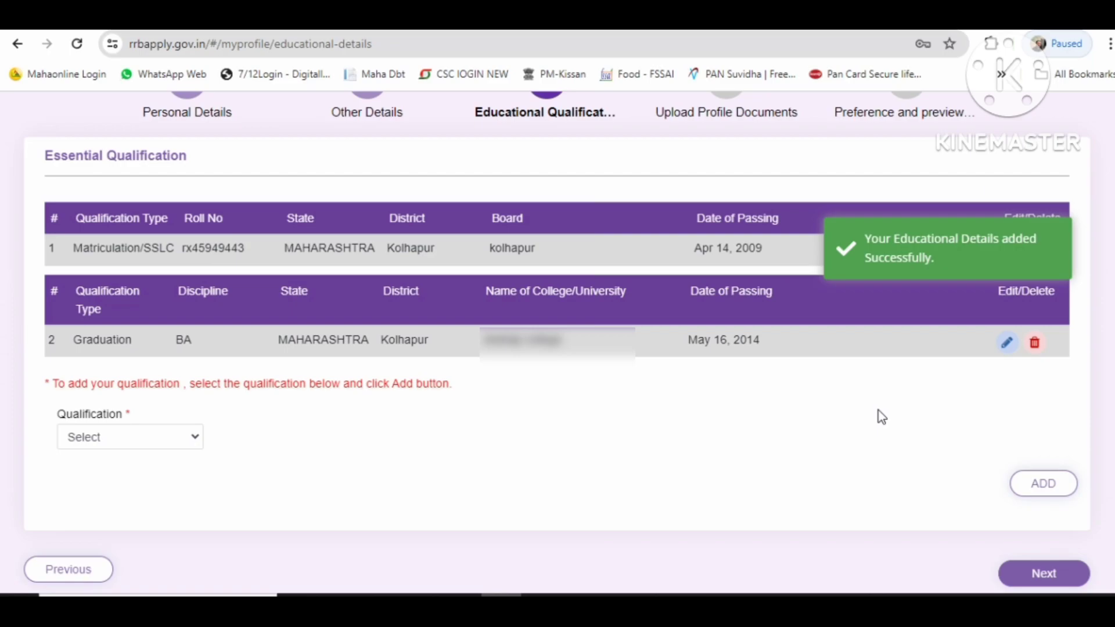
Proceed to the profile document upload section and examine the specifications for the applicant's passport photograph.
click(1027, 576)
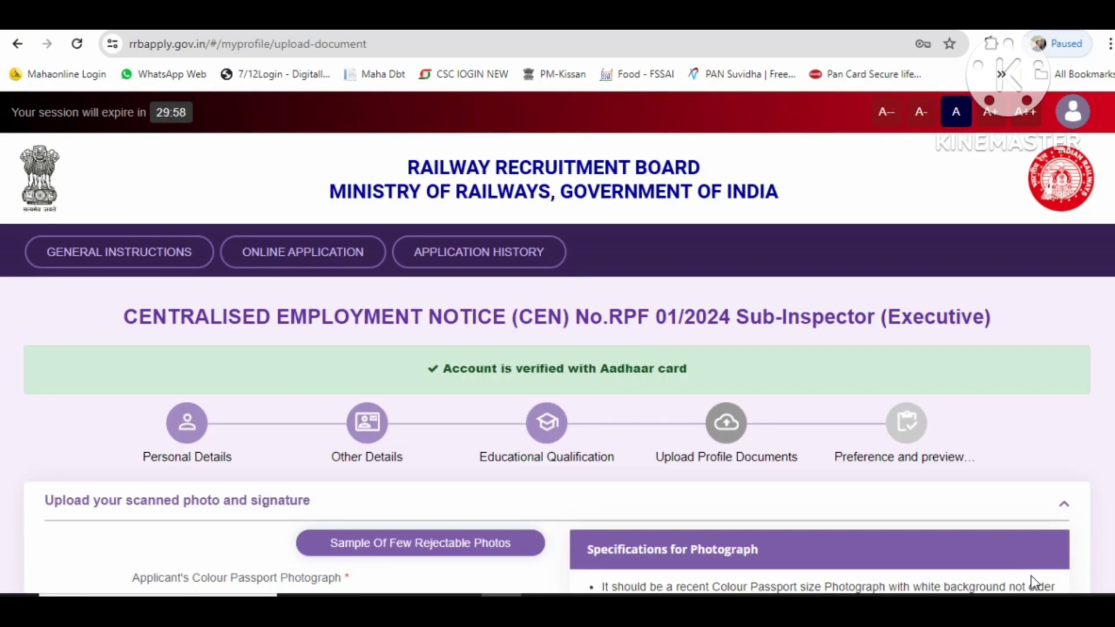
scroll(1033, 581, down, 4)
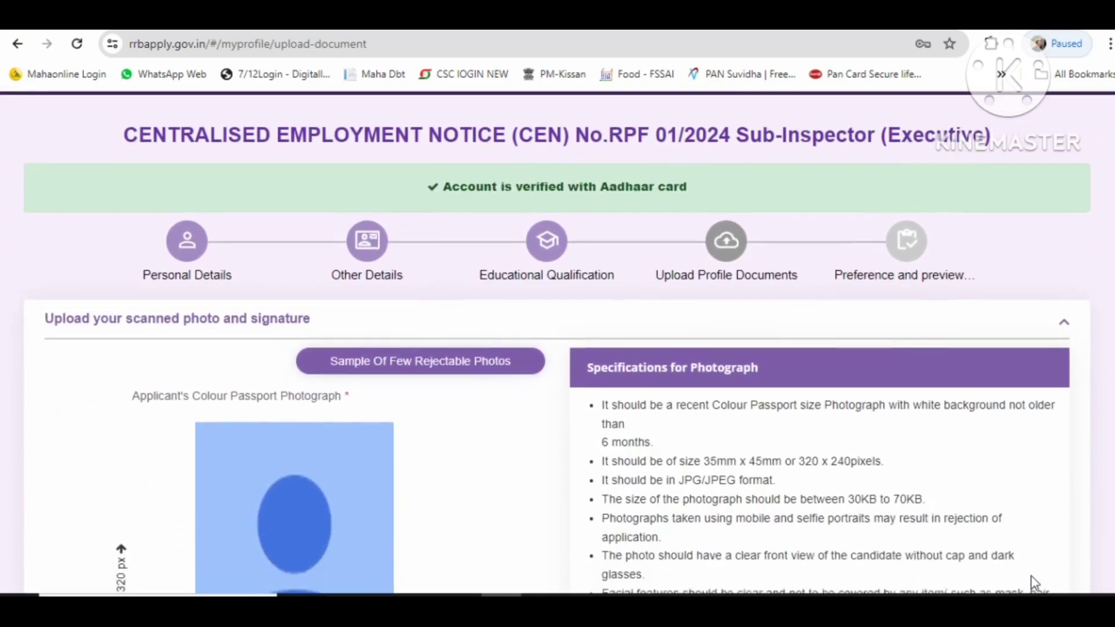
scroll(1034, 581, down, 1)
scroll(1033, 581, down, 3)
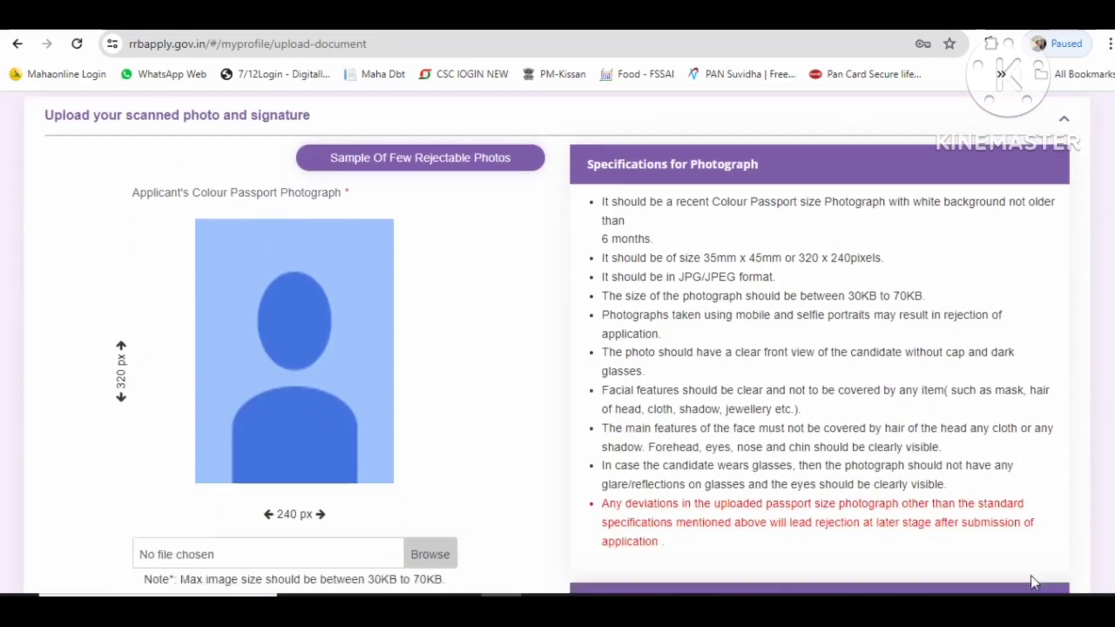
scroll(1033, 581, up, 1)
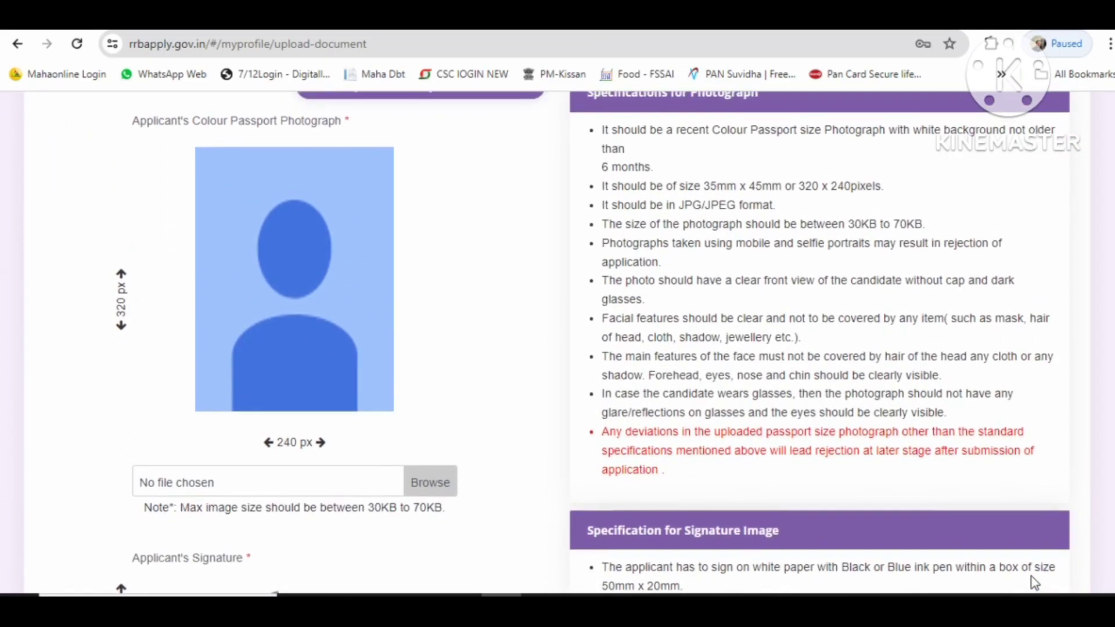
scroll(1033, 581, up, 1)
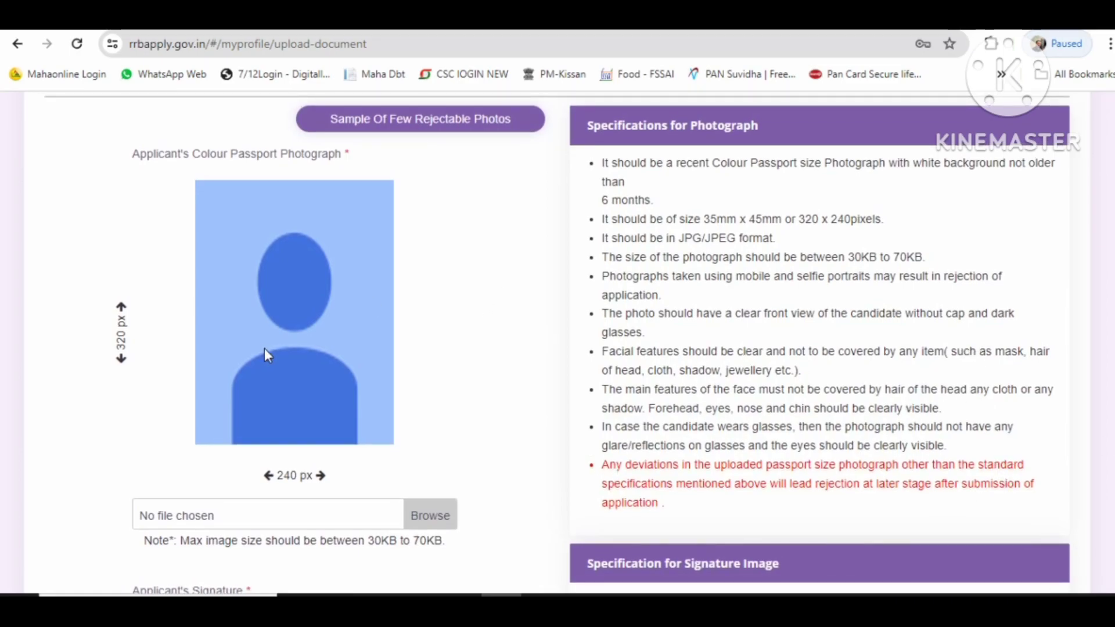
scroll(260, 361, up, 1)
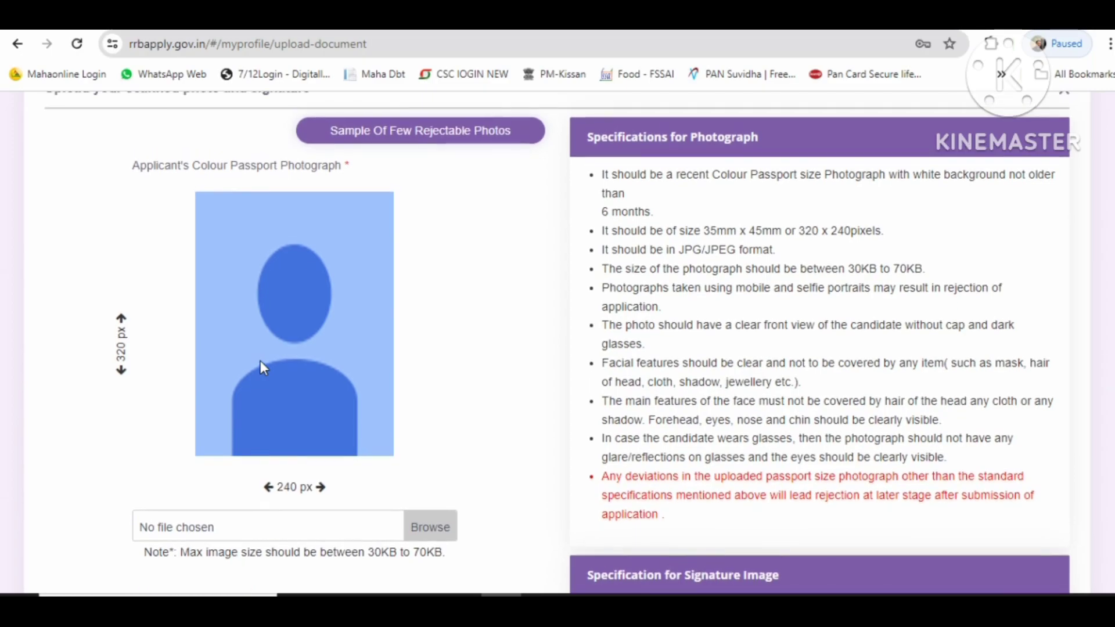
Examine the photograph and signature upload requirements and proceed to the application's declaration section.
scroll(261, 362, down, 3)
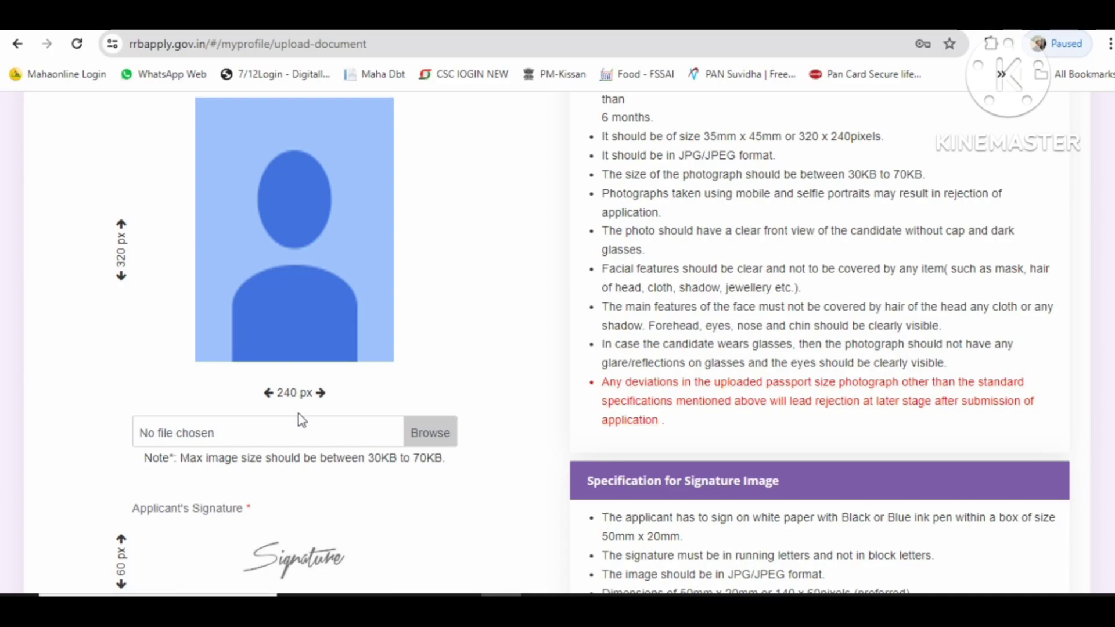
scroll(394, 349, down, 3)
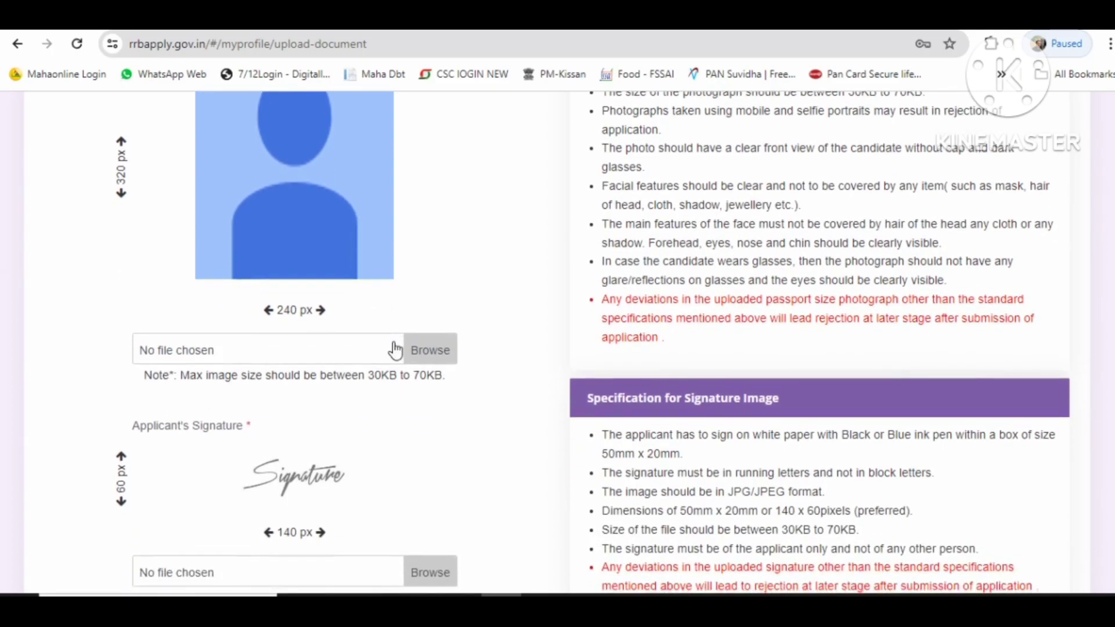
scroll(393, 351, down, 1)
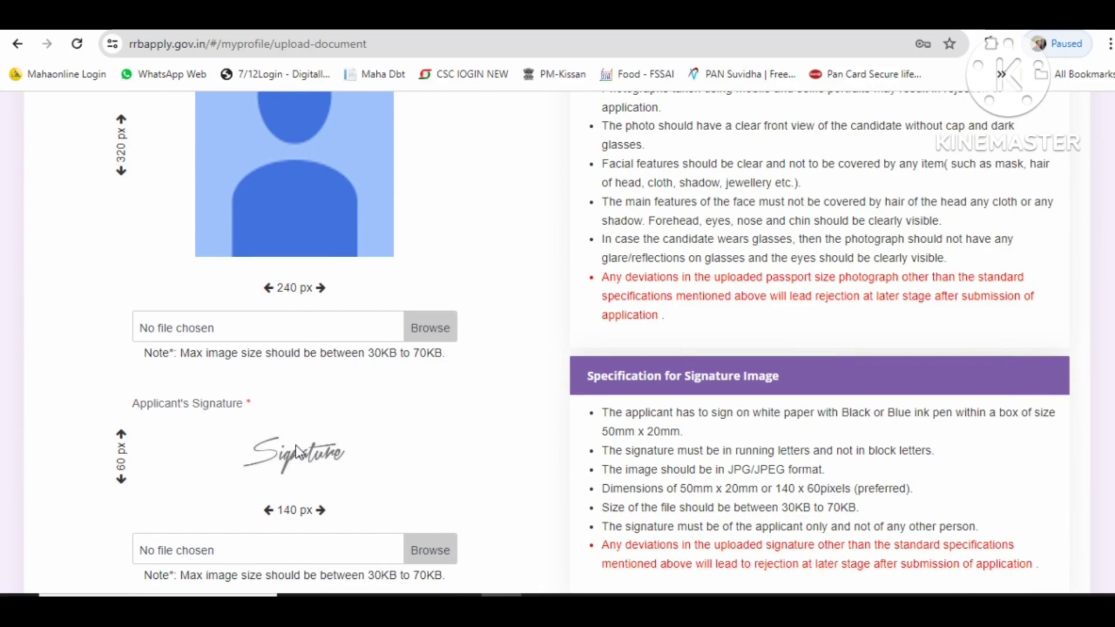
scroll(294, 395, down, 5)
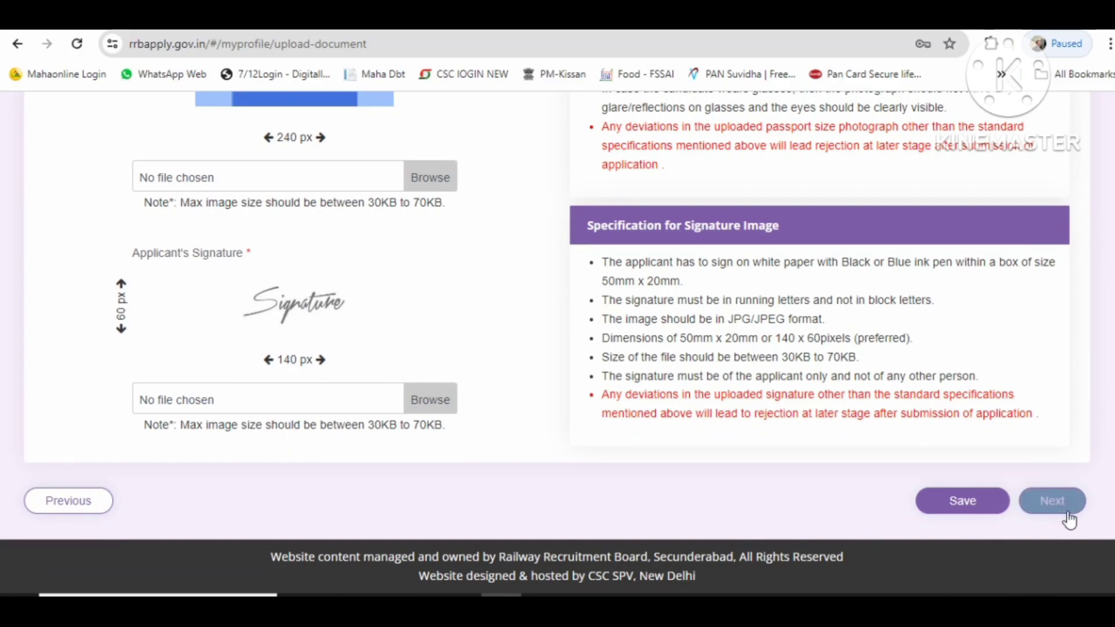
click(1053, 501)
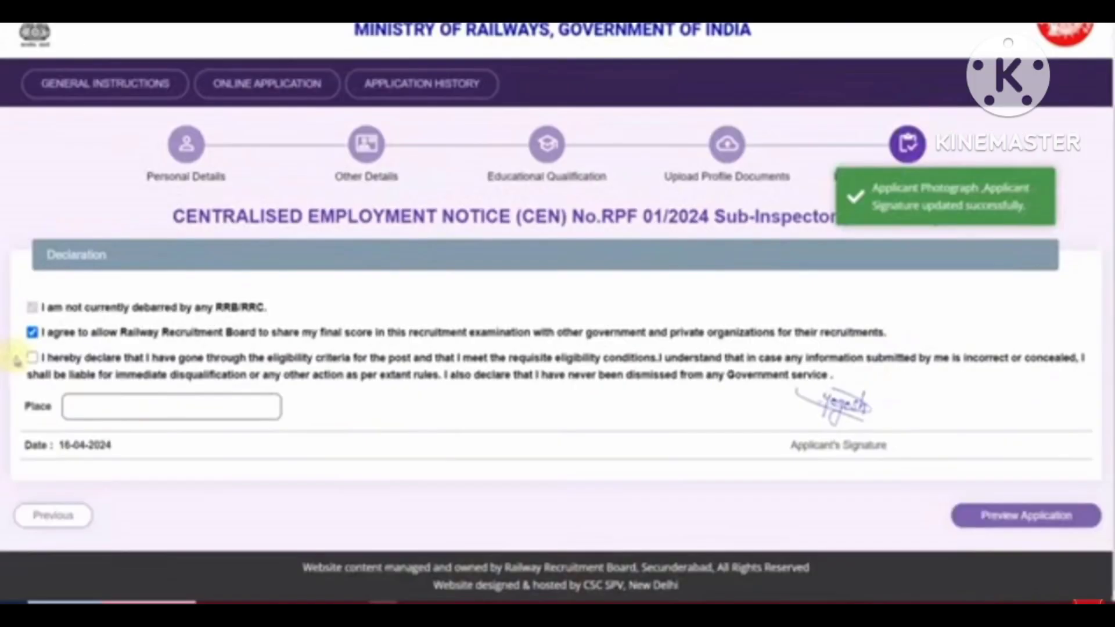
Accept the eligibility criteria declaration and enter ALWAR as the place.
click(32, 357)
click(100, 400)
text(ALWAR)
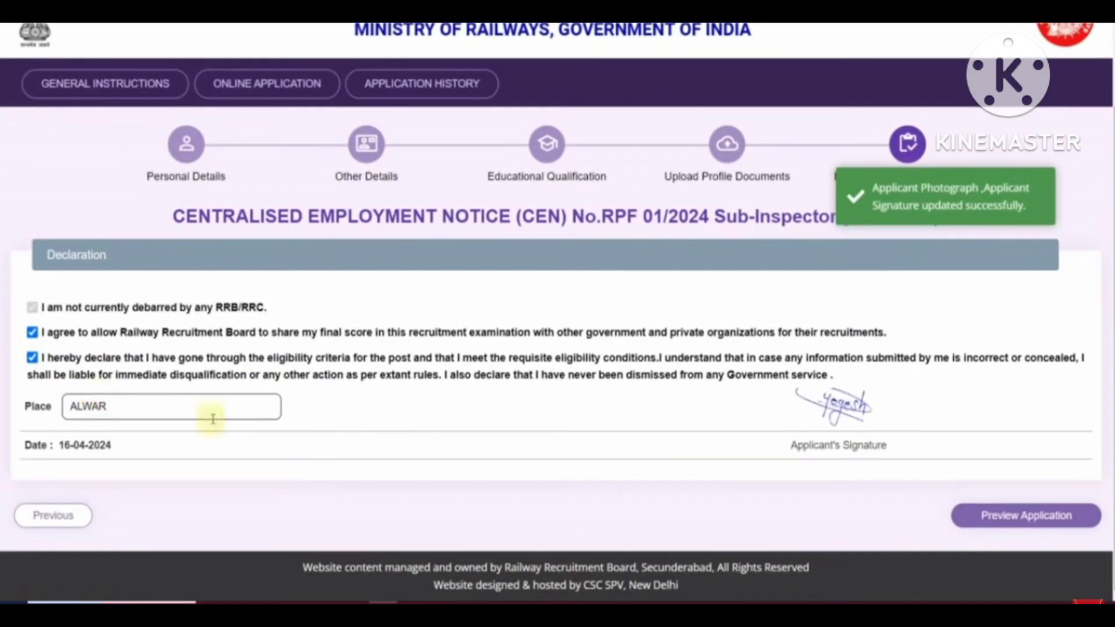
Preview the application, confirm that the details have been re-checked and found correct, and submit it.
click(1025, 519)
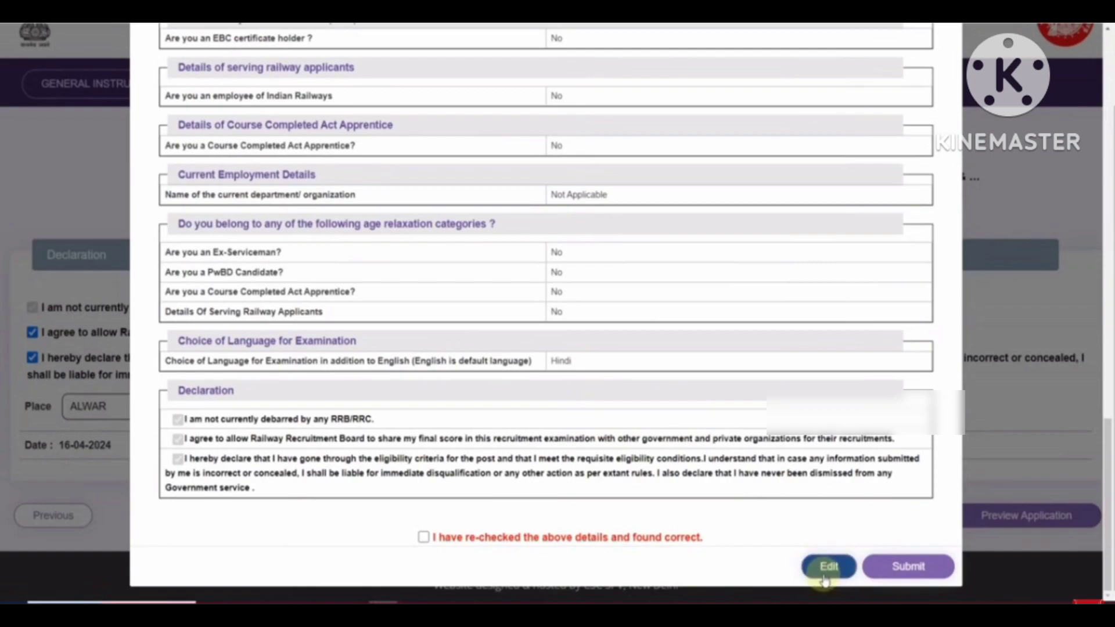
click(424, 537)
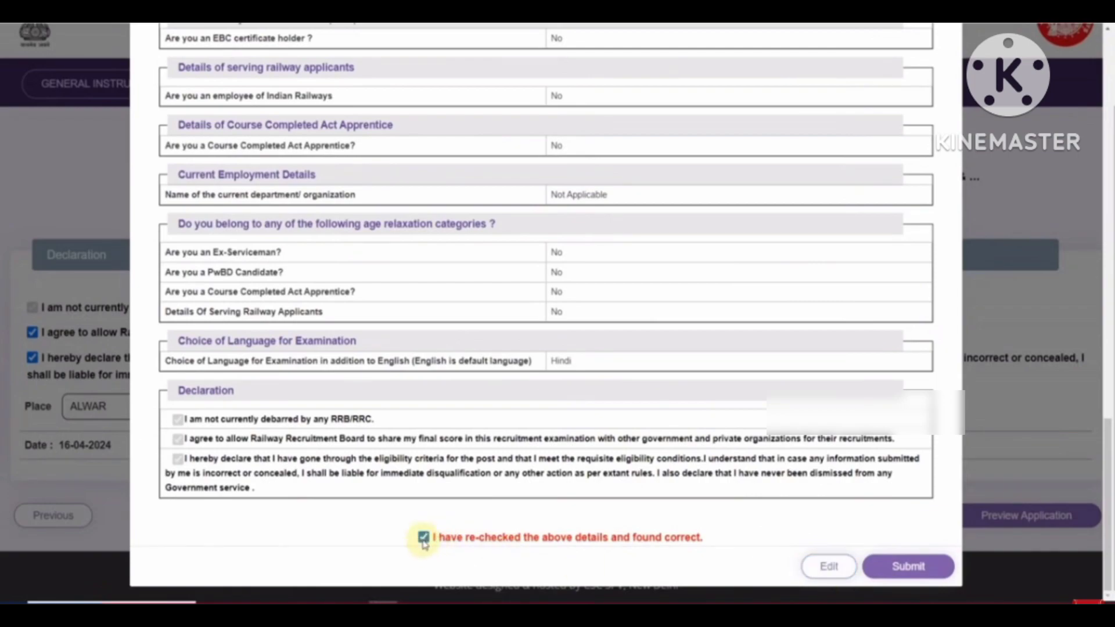
click(905, 568)
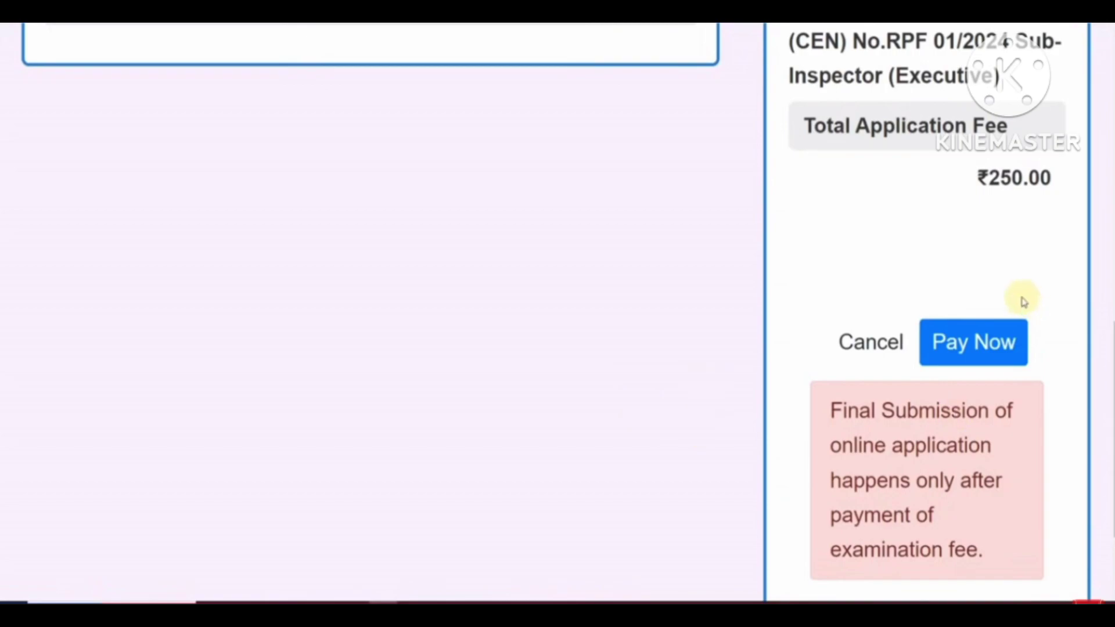
Start the examination fee payment, agree to the payment terms and conditions, and proceed to the SBI ePay payment page.
scroll(1024, 301, down, 2)
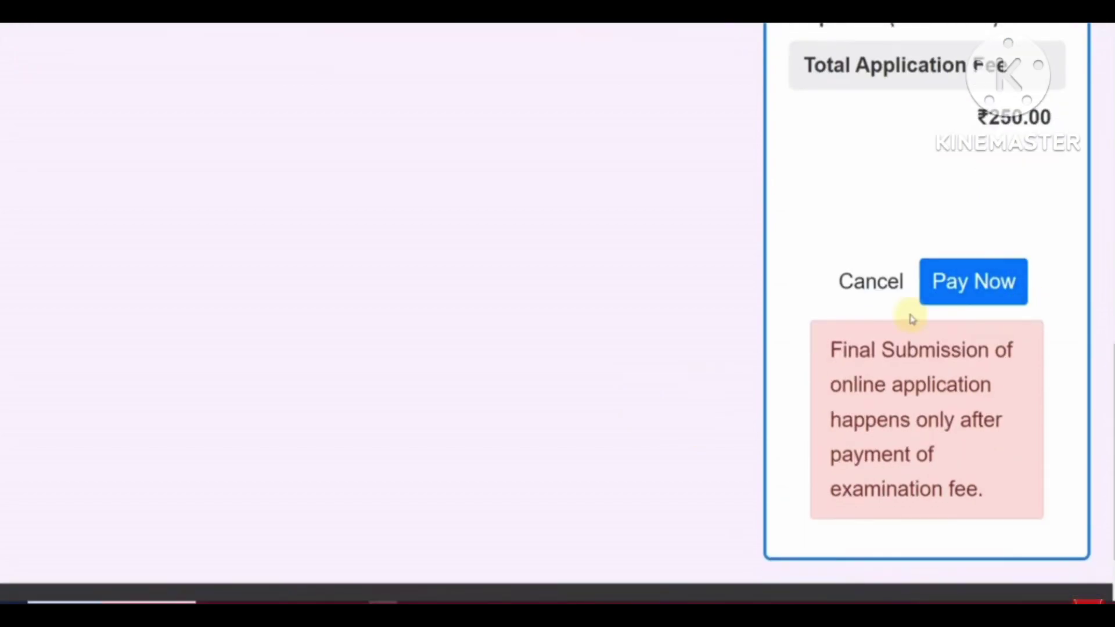
click(975, 297)
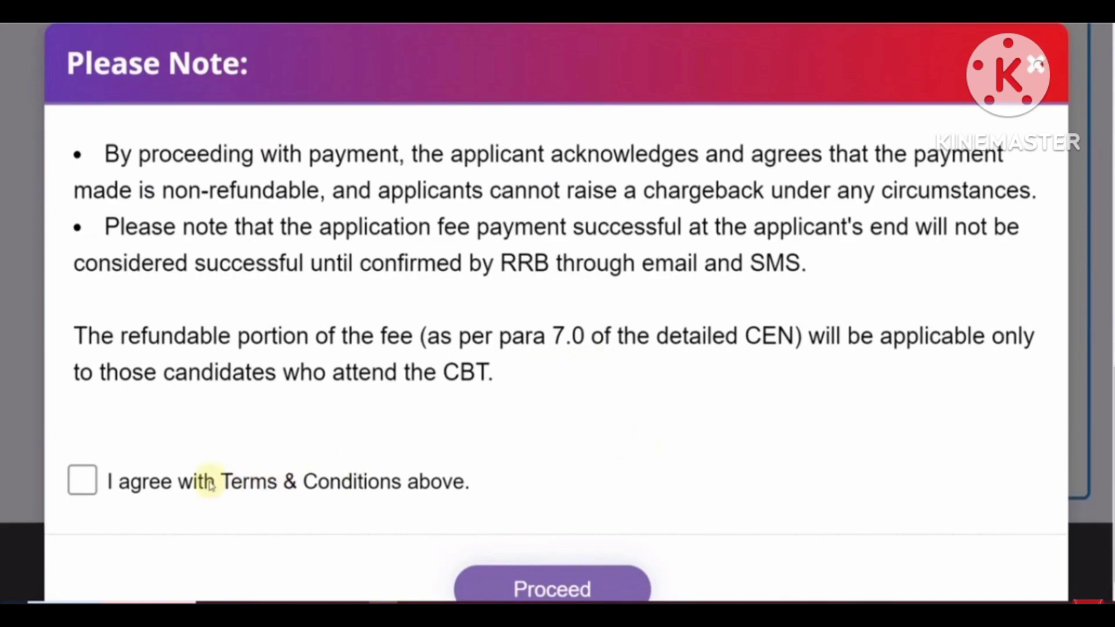
click(82, 481)
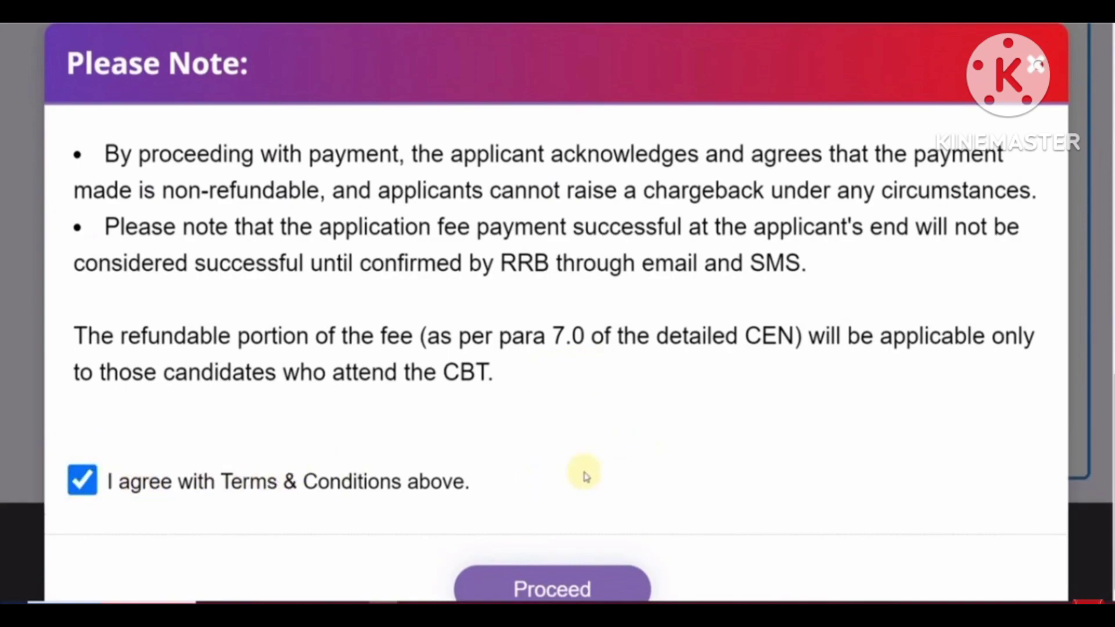
click(572, 588)
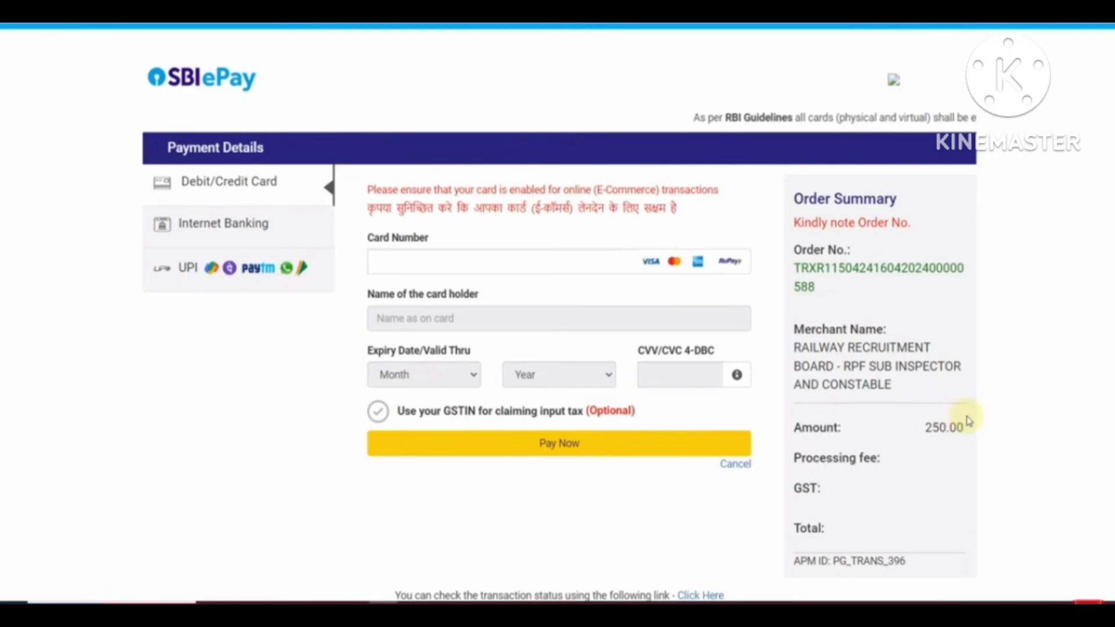
scroll(477, 314, down, 1)
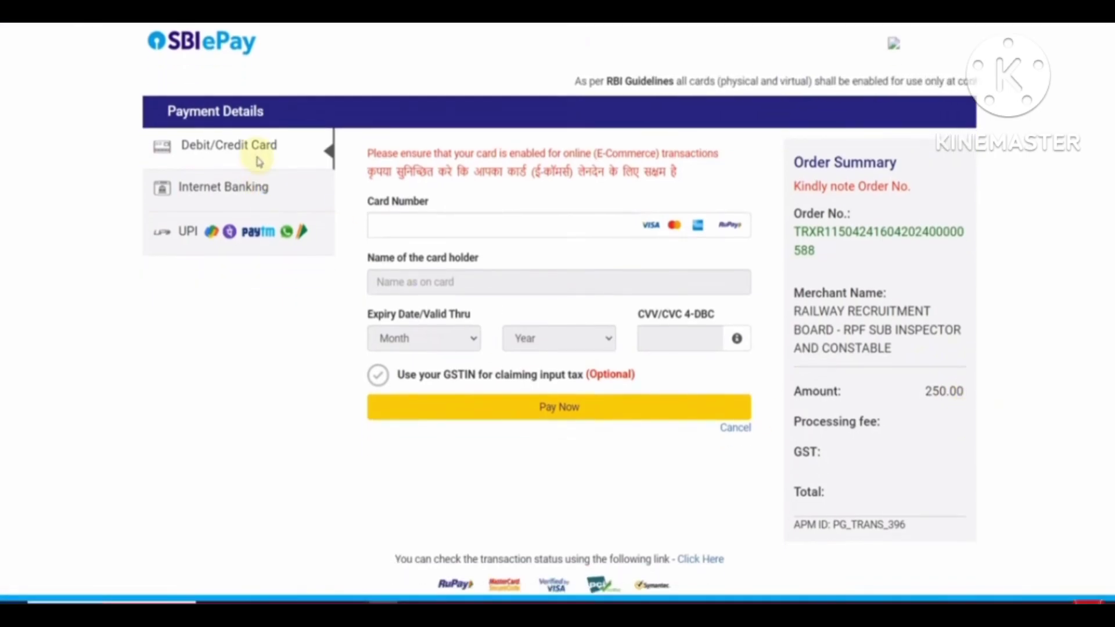